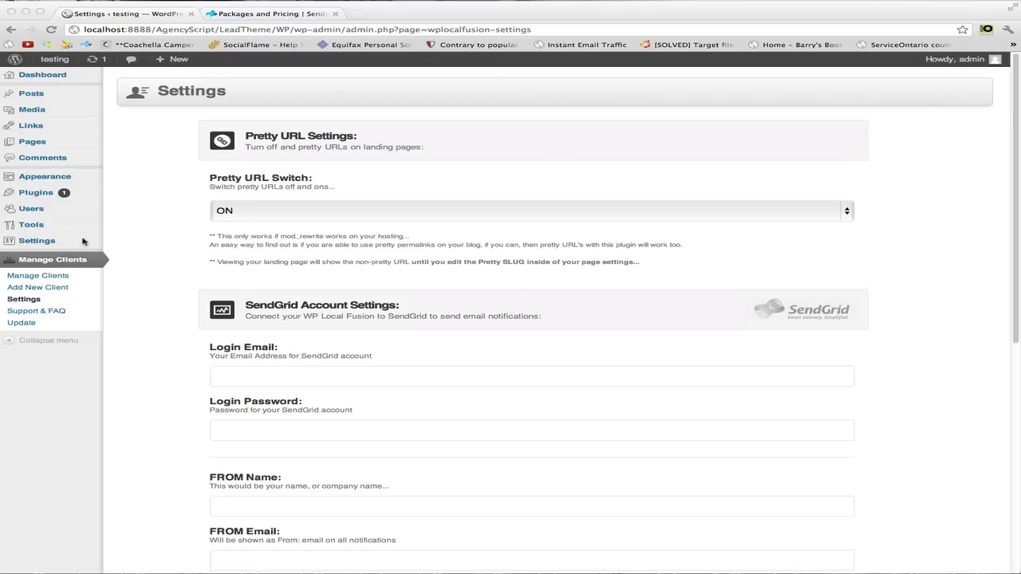
Open the Aweber Tutorial client's notifications and look over the email and Client #1 forms.
{"action": "left_click", "coordinate": [29, 277]}
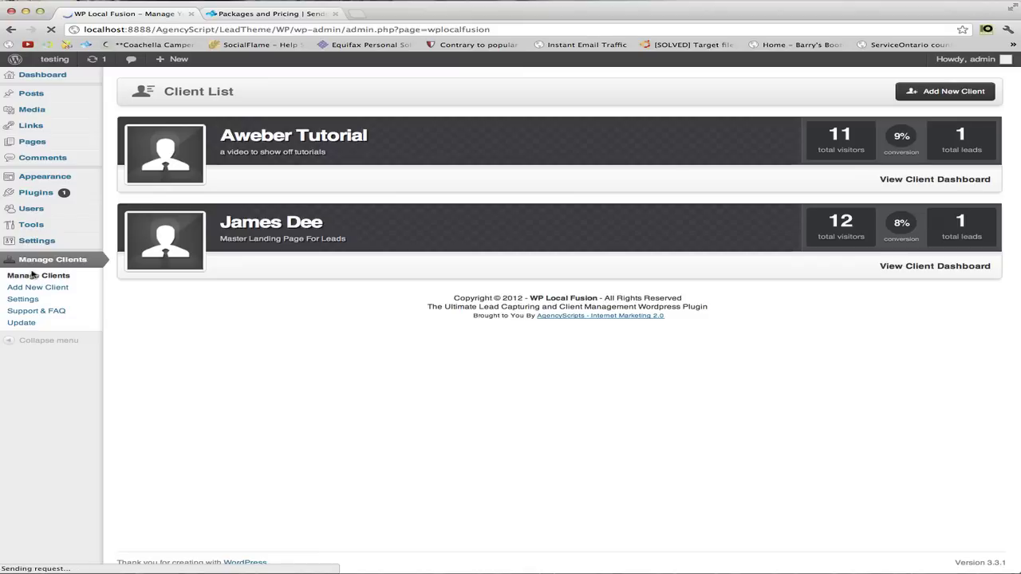
{"action": "left_click", "coordinate": [914, 179]}
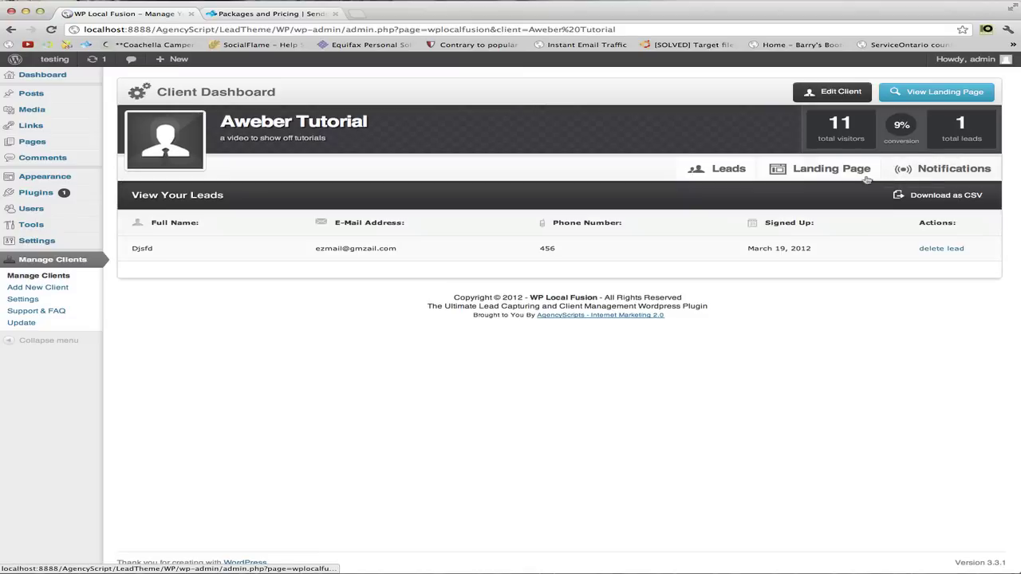
{"action": "left_click", "coordinate": [932, 174]}
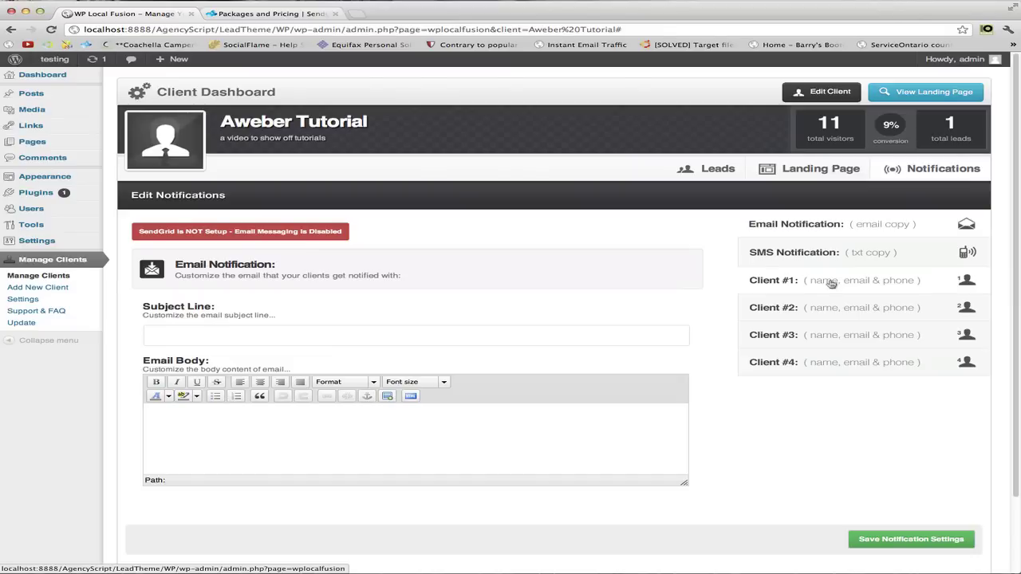
{"action": "left_click", "coordinate": [831, 283]}
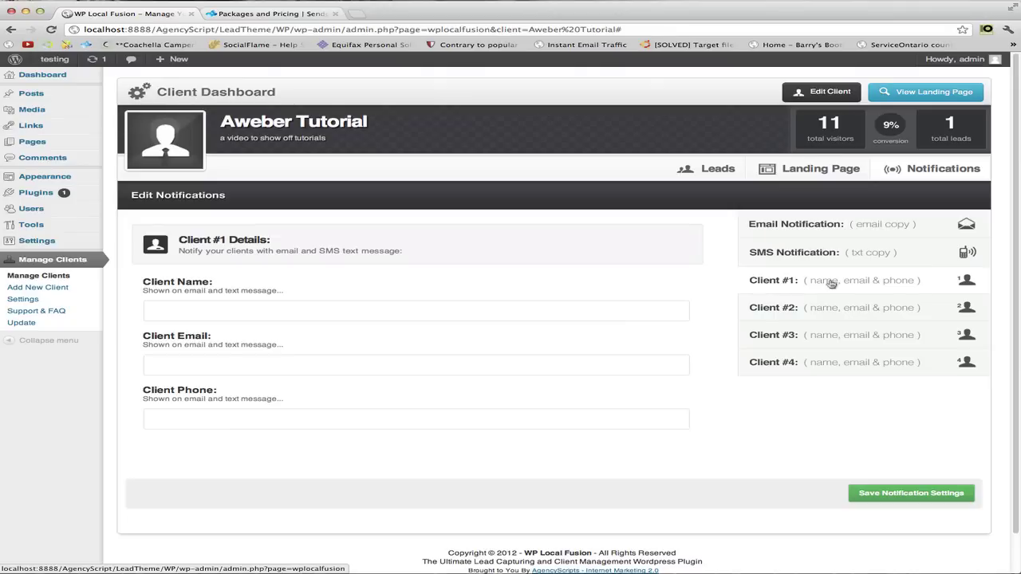
{"action": "left_click", "coordinate": [826, 227]}
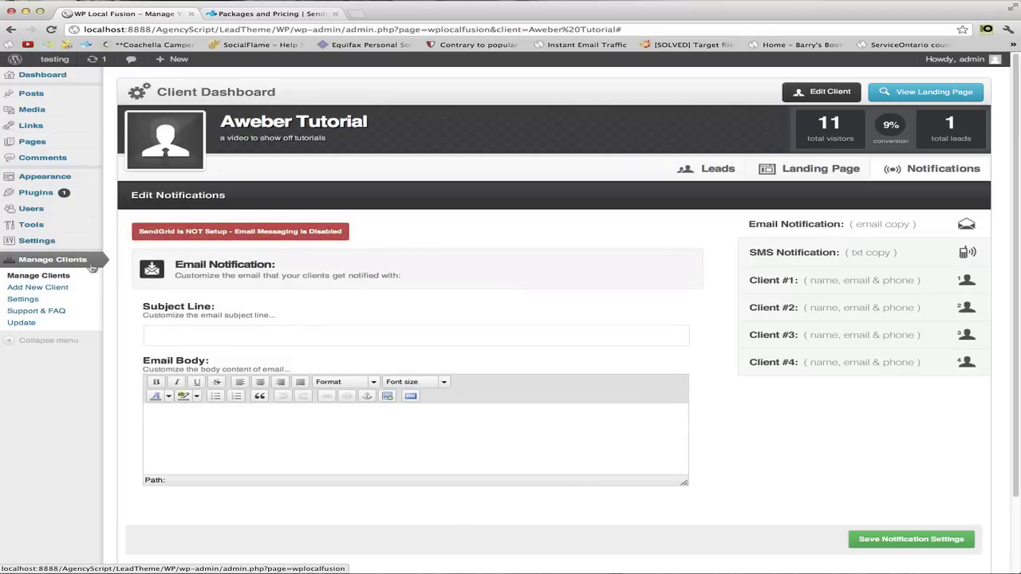
In the plugin settings, fill the SendGrid login e-mail from a saved address and enter the account password.
{"action": "left_click", "coordinate": [22, 301]}
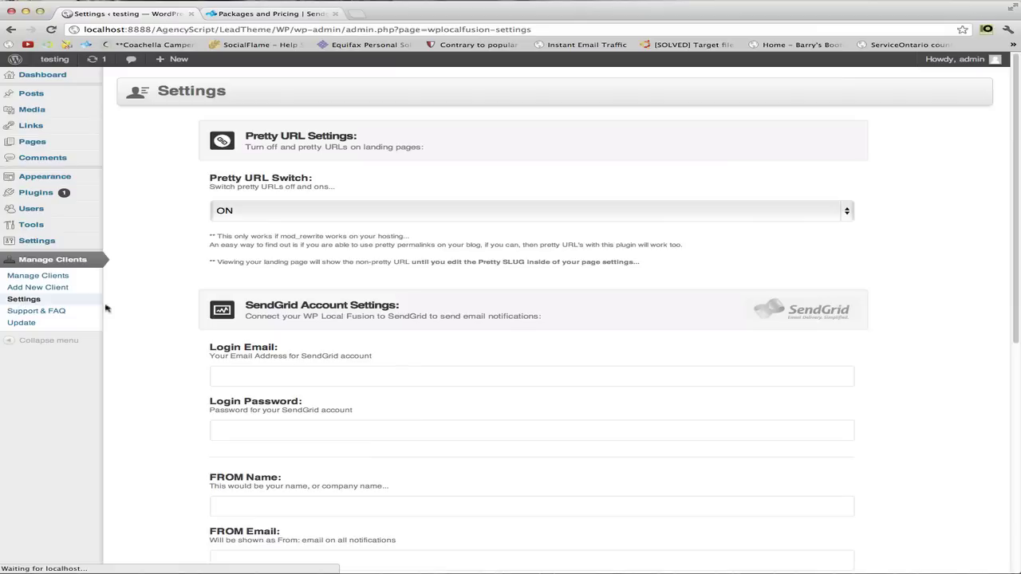
{"action": "scroll", "coordinate": [257, 192], "scroll_direction": "down", "scroll_amount": 5}
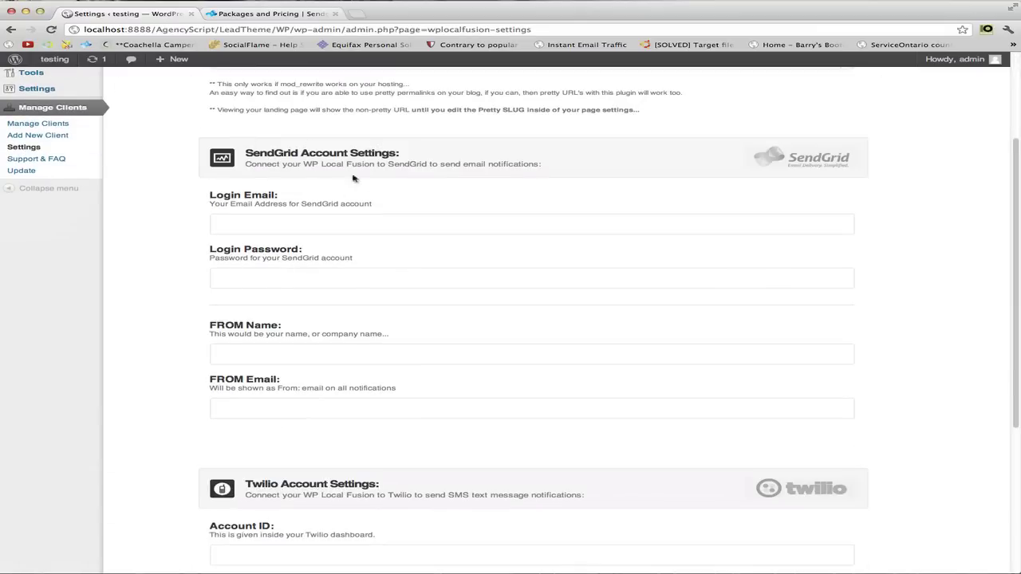
{"action": "left_click", "coordinate": [274, 223]}
{"action": "left_click", "coordinate": [275, 223]}
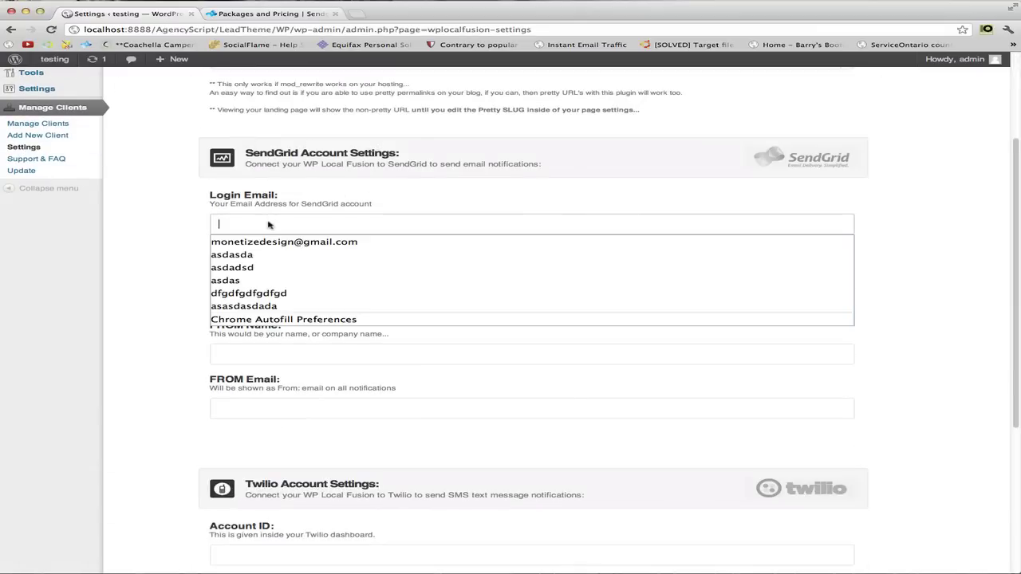
{"action": "left_click", "coordinate": [260, 238]}
{"action": "left_click", "coordinate": [170, 230]}
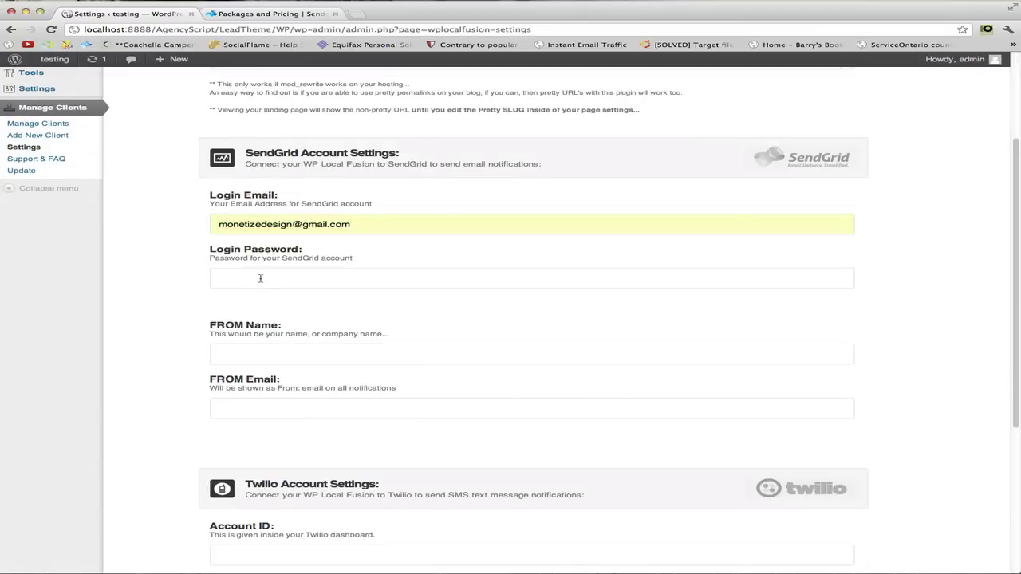
{"action": "left_click", "coordinate": [326, 282]}
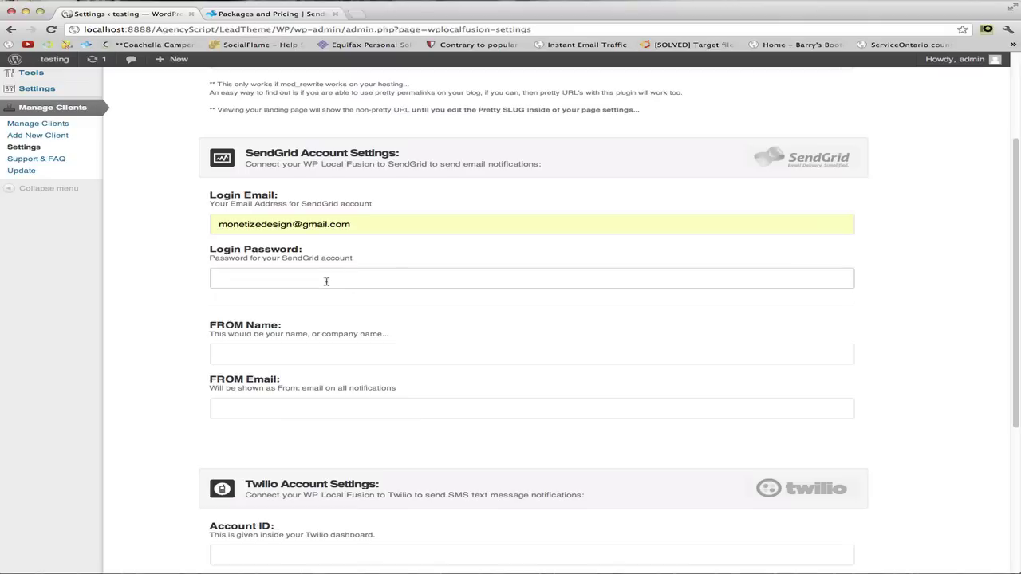
{"action": "type", "text": "xxxxxxxxx"}
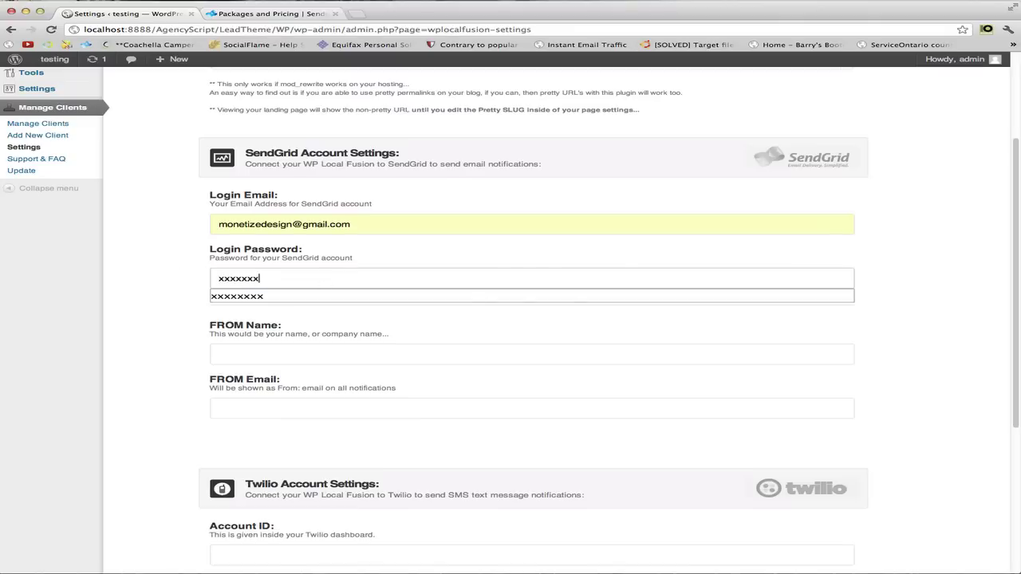
{"action": "left_click", "coordinate": [167, 267]}
Enter the sender's name and e-mail as the FROM details and save the SendGrid settings.
{"action": "scroll", "coordinate": [164, 267], "scroll_direction": "down", "scroll_amount": 1}
{"action": "left_click", "coordinate": [241, 305]}
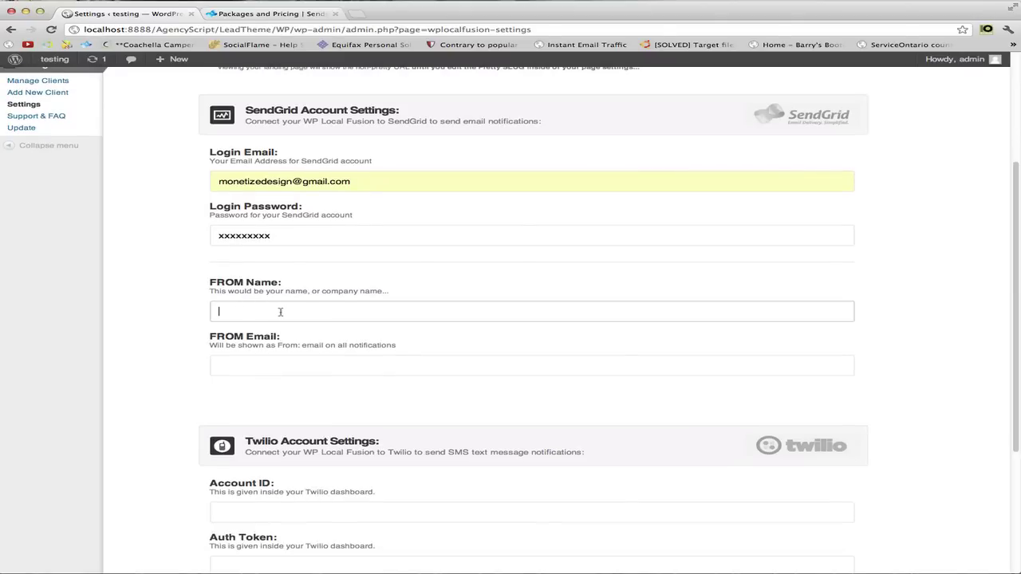
{"action": "left_click", "coordinate": [219, 366]}
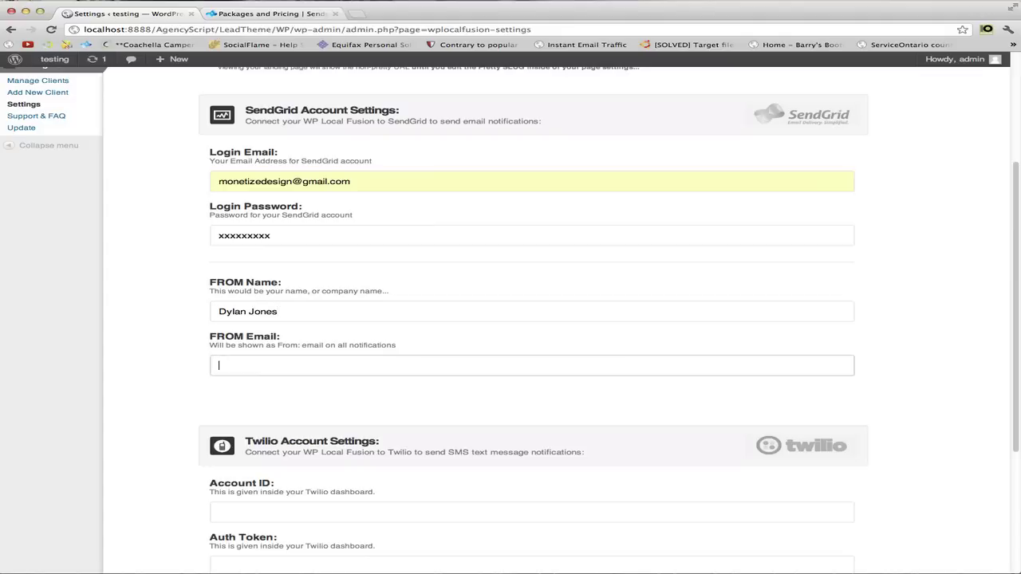
{"action": "type", "text": "mone"}
{"action": "key", "text": "Down"}
{"action": "key", "text": "Return"}
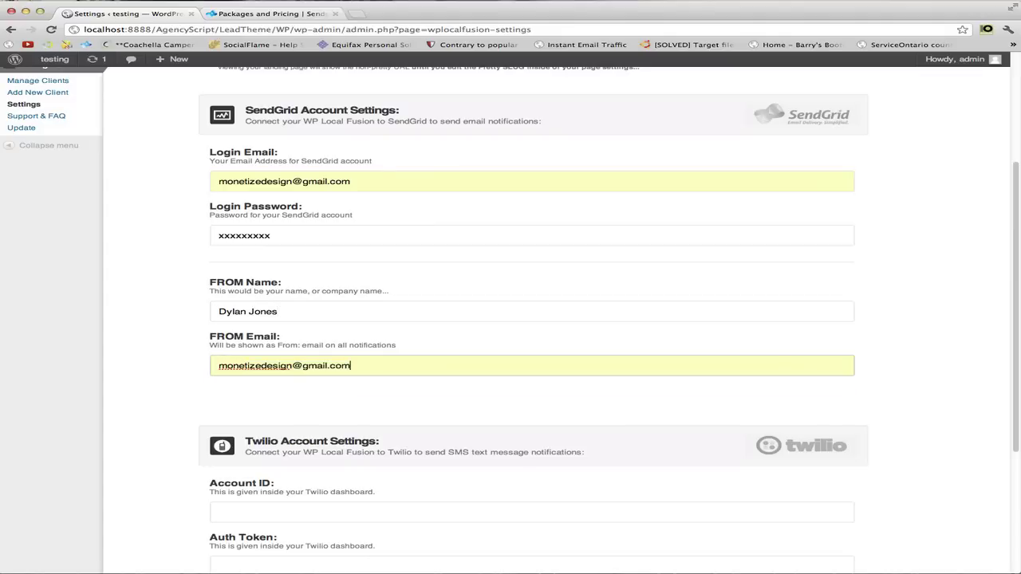
{"action": "left_click", "coordinate": [160, 308]}
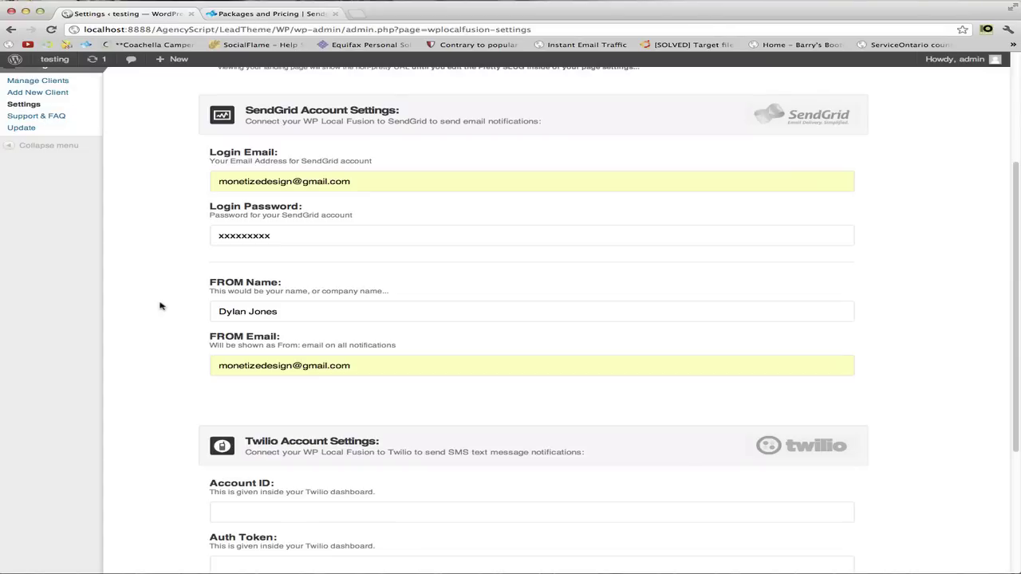
{"action": "scroll", "coordinate": [168, 308], "scroll_direction": "down", "scroll_amount": 5}
{"action": "left_click", "coordinate": [941, 477]}
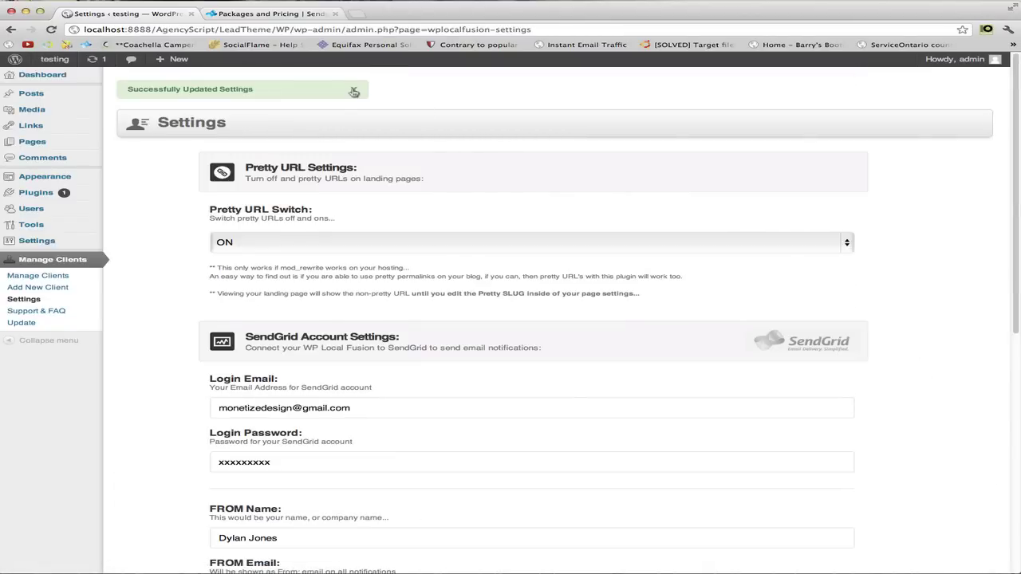
Dismiss the settings-updated notice and switch to SendGrid's Packages and Pricing page.
{"action": "left_click", "coordinate": [354, 89]}
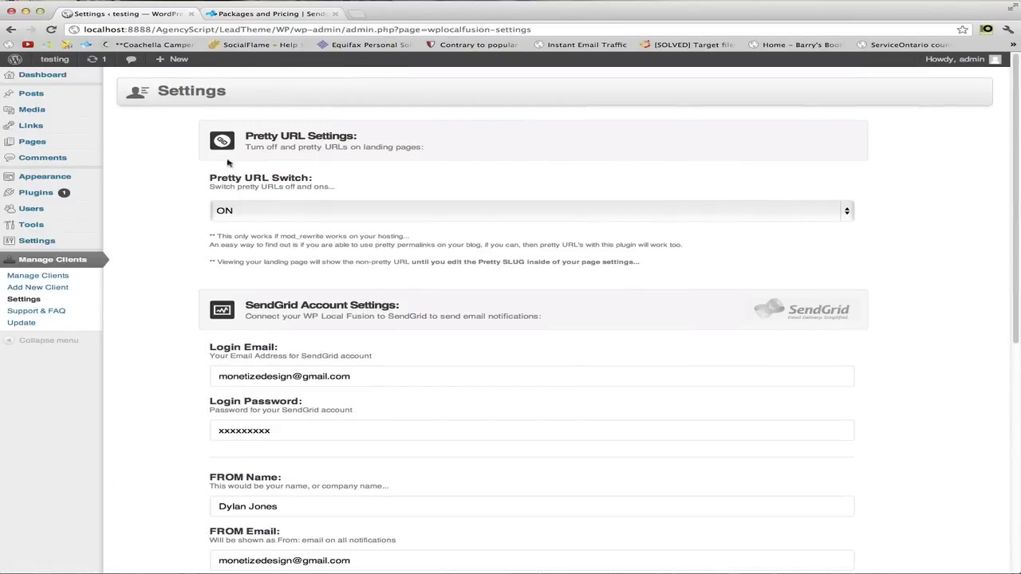
{"action": "left_click", "coordinate": [257, 14]}
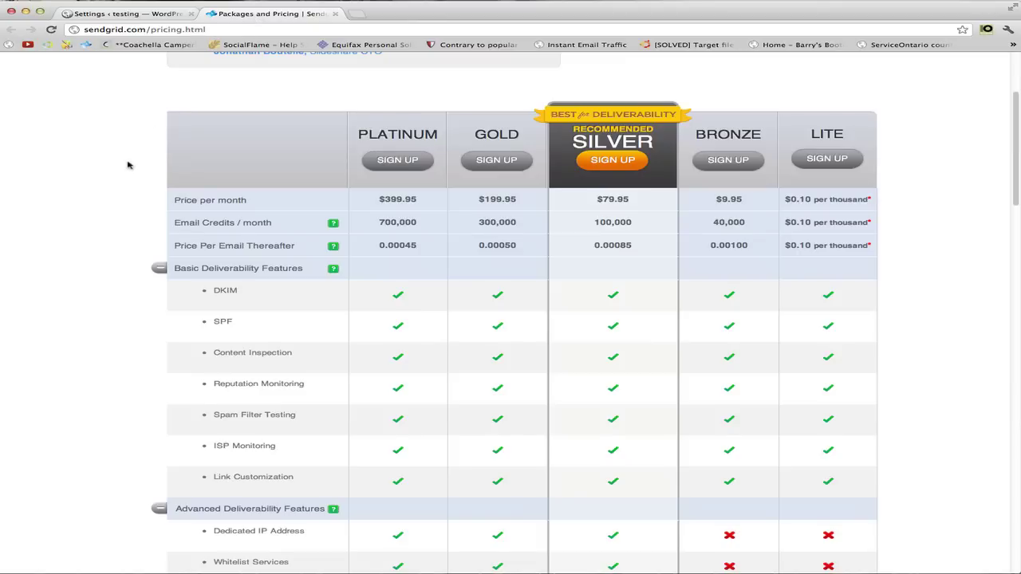
{"action": "scroll", "coordinate": [130, 164], "scroll_direction": "up", "scroll_amount": 4}
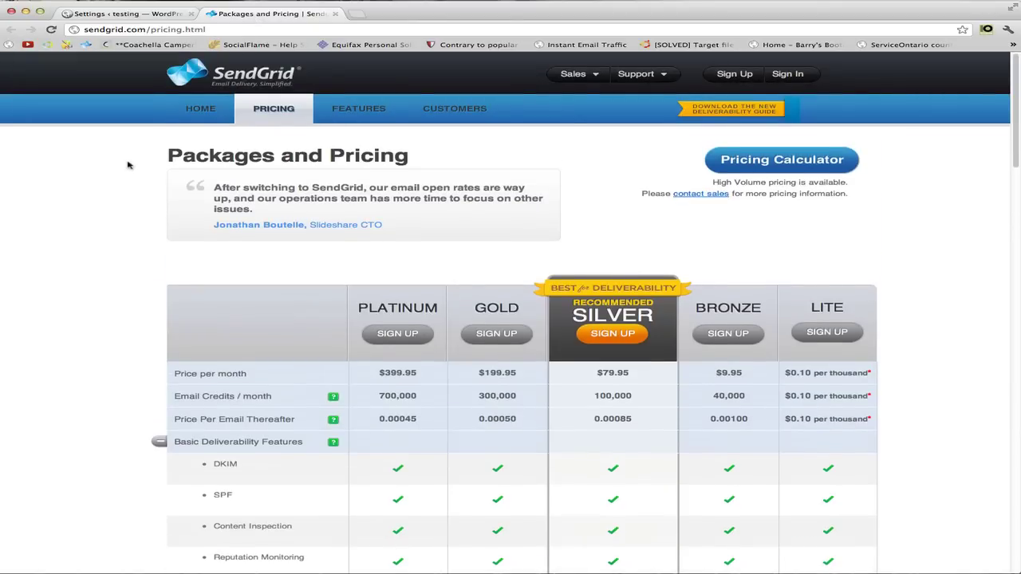
{"action": "scroll", "coordinate": [130, 169], "scroll_direction": "down", "scroll_amount": 20}
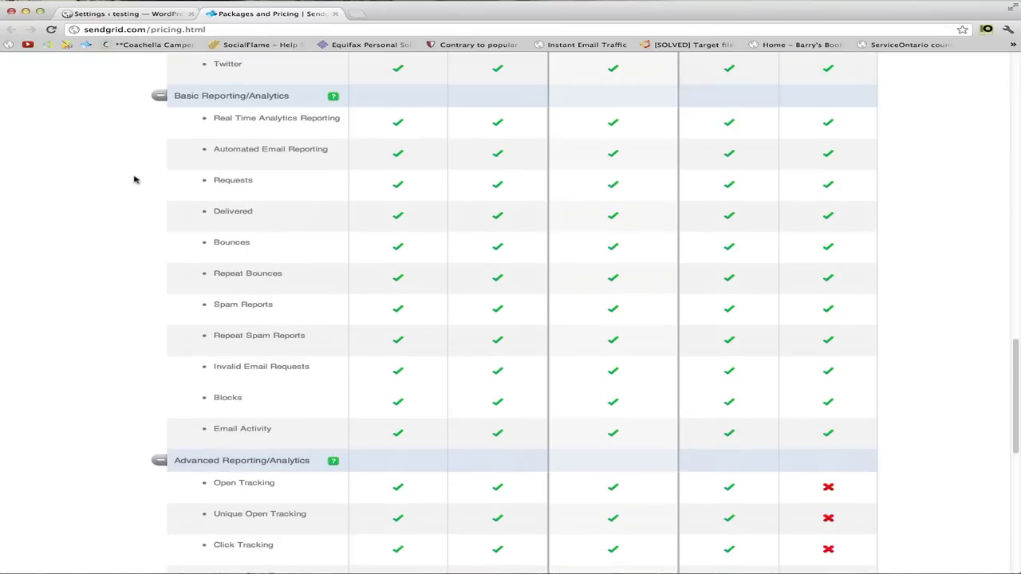
{"action": "scroll", "coordinate": [134, 180], "scroll_direction": "down", "scroll_amount": 5}
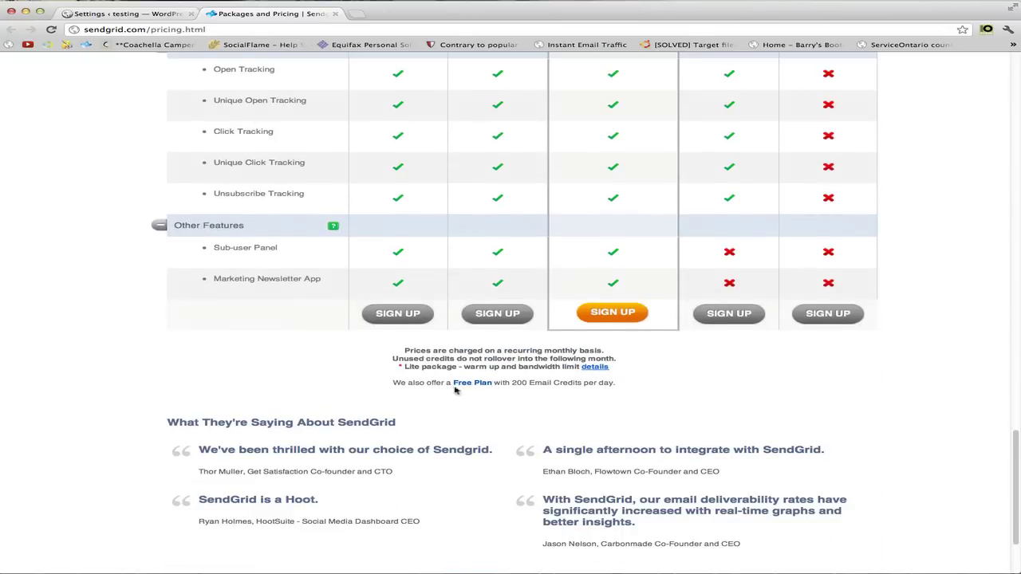
Highlight the free plan's 200 Email Credits per day and the Bronze plan's 40,000 monthly credits.
{"action": "left_click_drag", "start_coordinate": [393, 383], "coordinate": [616, 384]}
{"action": "left_click", "coordinate": [602, 385]}
{"action": "left_click_drag", "start_coordinate": [513, 383], "coordinate": [631, 389]}
{"action": "left_click", "coordinate": [630, 389]}
{"action": "left_click_drag", "start_coordinate": [513, 383], "coordinate": [614, 383]}
{"action": "left_click", "coordinate": [613, 383]}
{"action": "scroll", "coordinate": [698, 403], "scroll_direction": "up", "scroll_amount": 15}
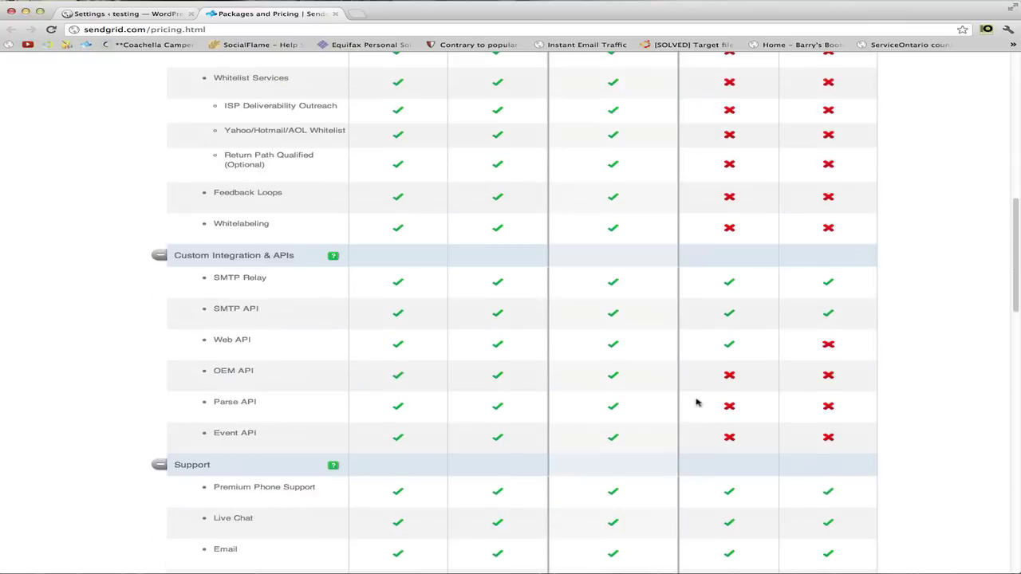
{"action": "scroll", "coordinate": [696, 403], "scroll_direction": "up", "scroll_amount": 5}
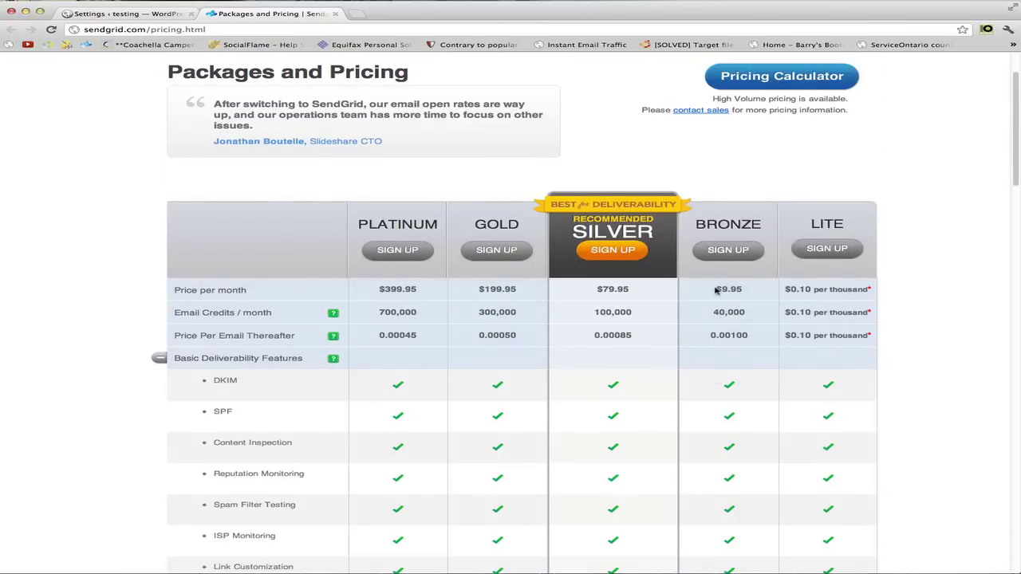
{"action": "left_click_drag", "start_coordinate": [719, 288], "coordinate": [742, 289]}
{"action": "left_click_drag", "start_coordinate": [710, 313], "coordinate": [754, 315]}
{"action": "scroll", "coordinate": [754, 316], "scroll_direction": "up", "scroll_amount": 2}
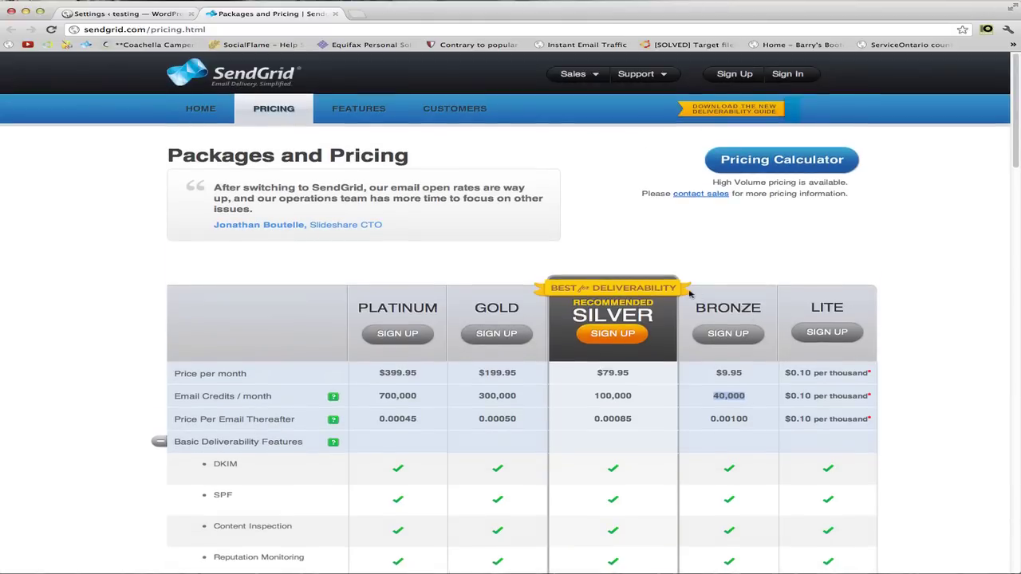
Back in WordPress, check the stored SendGrid password, then go to the managed clients list.
{"action": "left_click", "coordinate": [151, 14]}
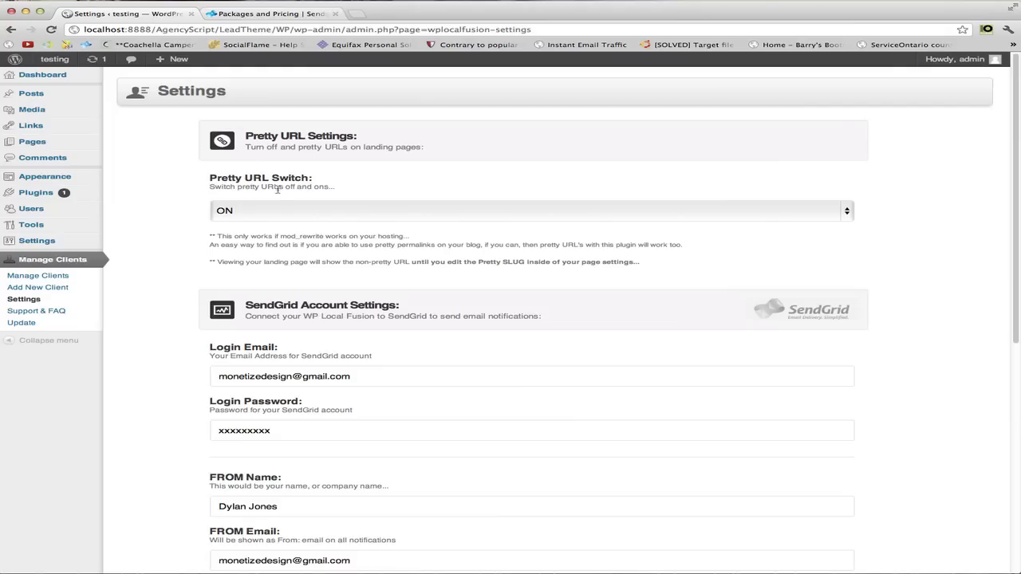
{"action": "scroll", "coordinate": [354, 240], "scroll_direction": "down", "scroll_amount": 3}
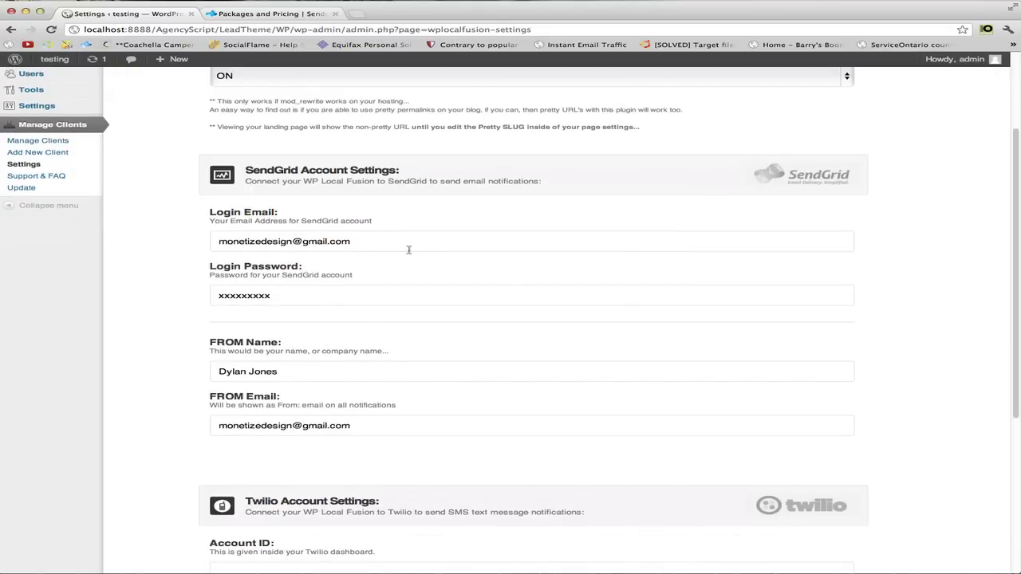
{"action": "left_click_drag", "start_coordinate": [291, 293], "coordinate": [214, 294]}
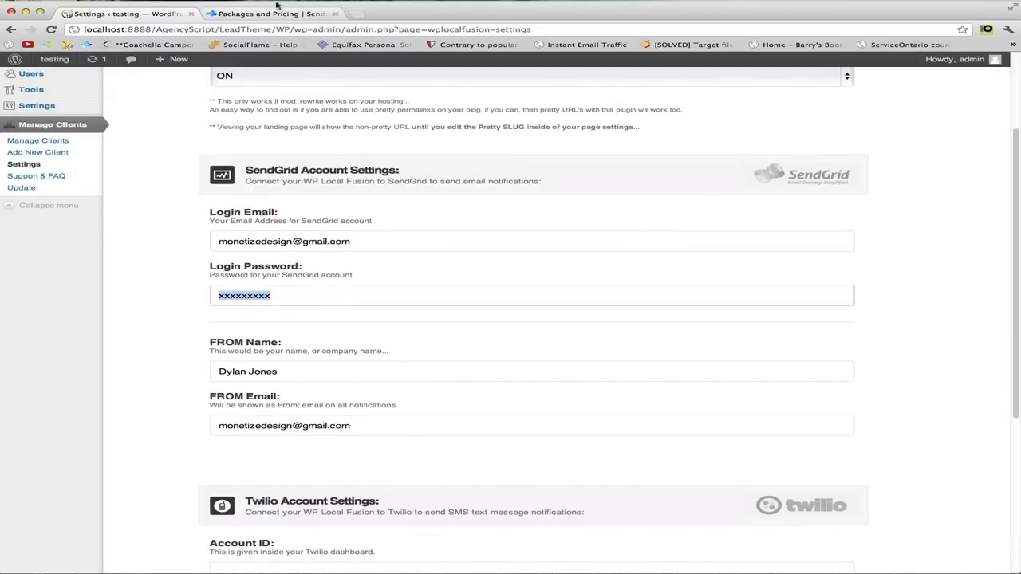
{"action": "left_click", "coordinate": [249, 13]}
{"action": "left_click", "coordinate": [117, 14]}
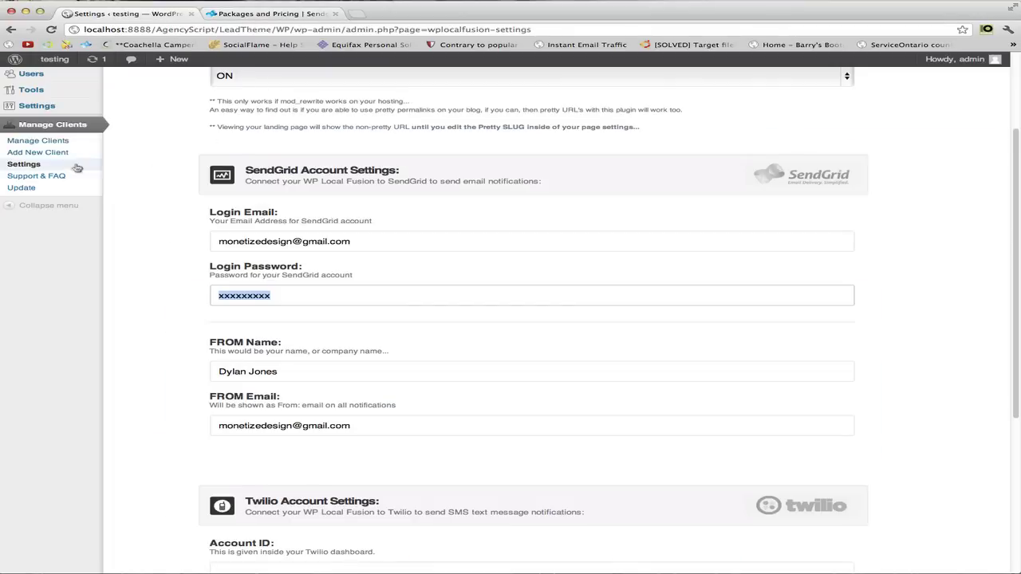
{"action": "left_click", "coordinate": [44, 141]}
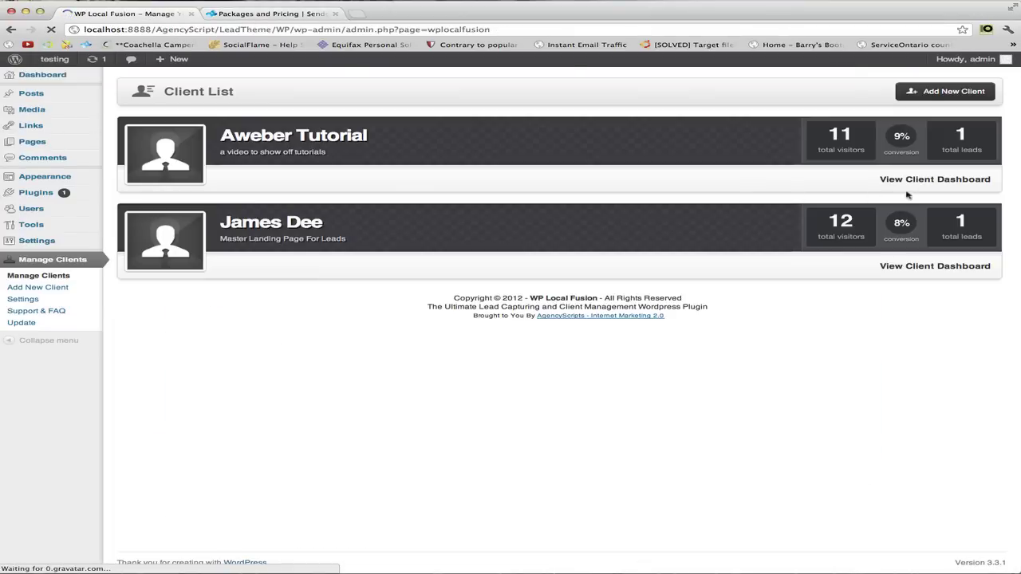
Set the Aweber Tutorial email notification subject to 'You Got A New Lead'.
{"action": "left_click", "coordinate": [920, 181]}
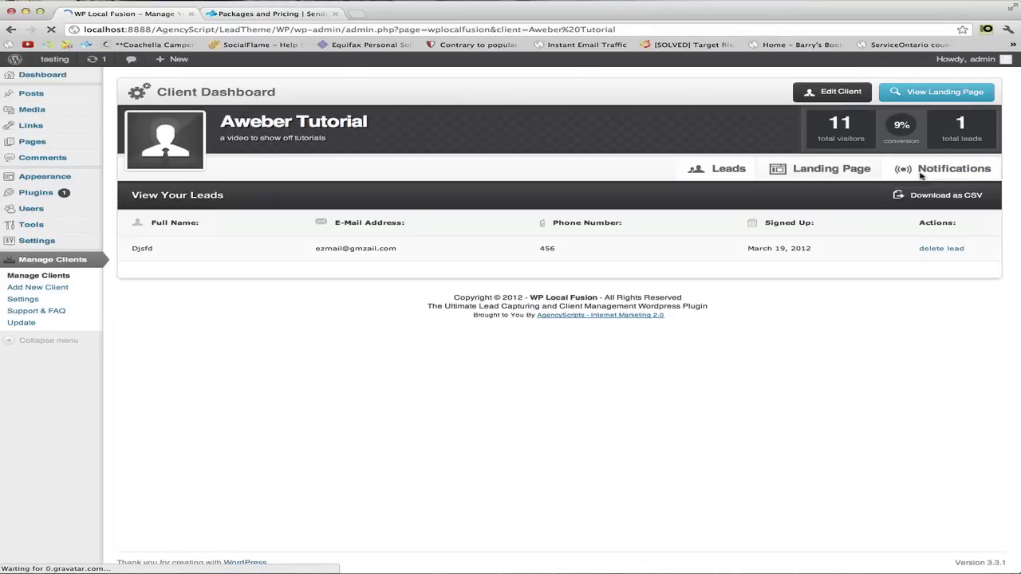
{"action": "left_click", "coordinate": [919, 169]}
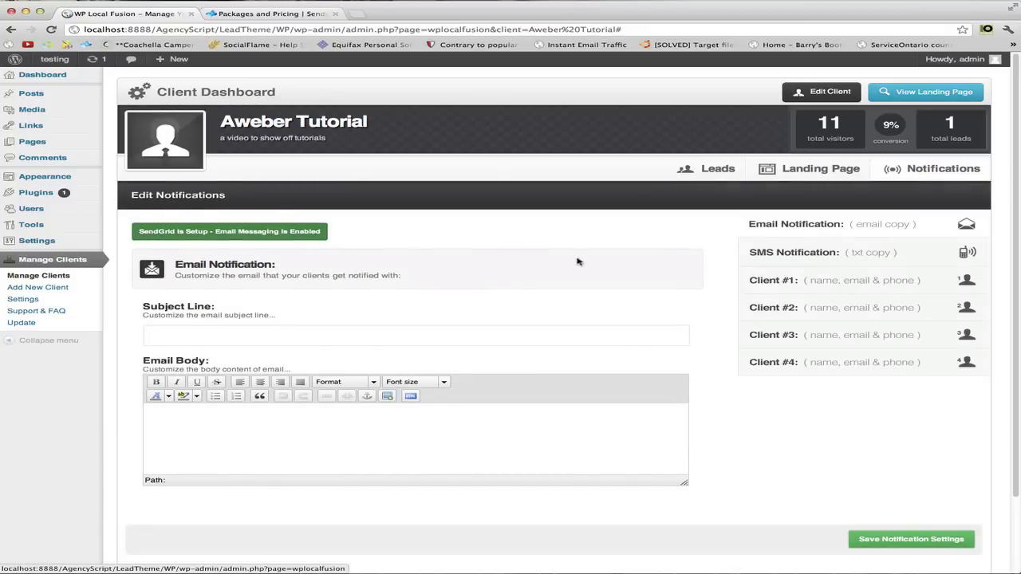
{"action": "scroll", "coordinate": [530, 260], "scroll_direction": "down", "scroll_amount": 1}
{"action": "scroll", "coordinate": [319, 298], "scroll_direction": "down", "scroll_amount": 1}
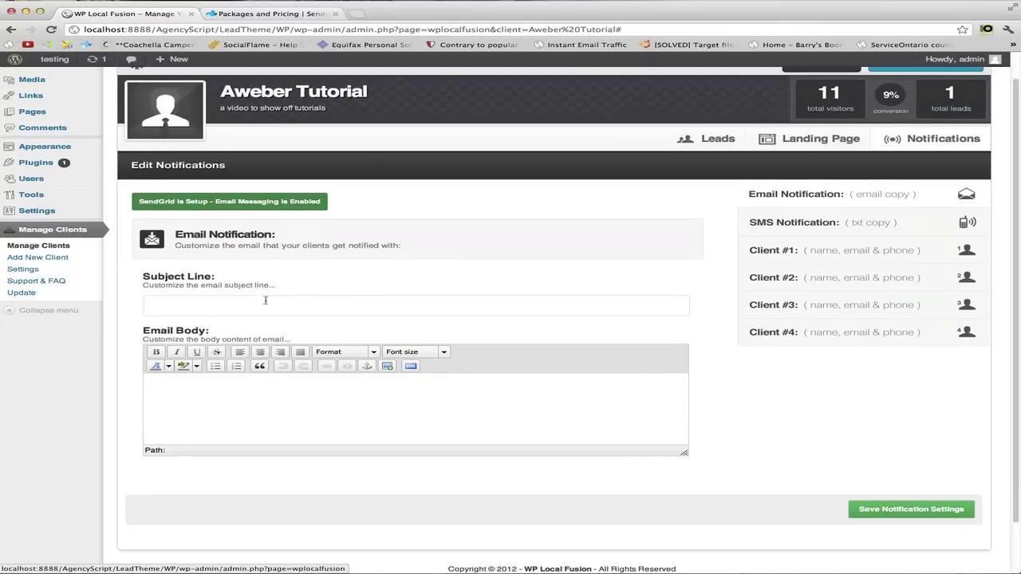
{"action": "left_click", "coordinate": [248, 309]}
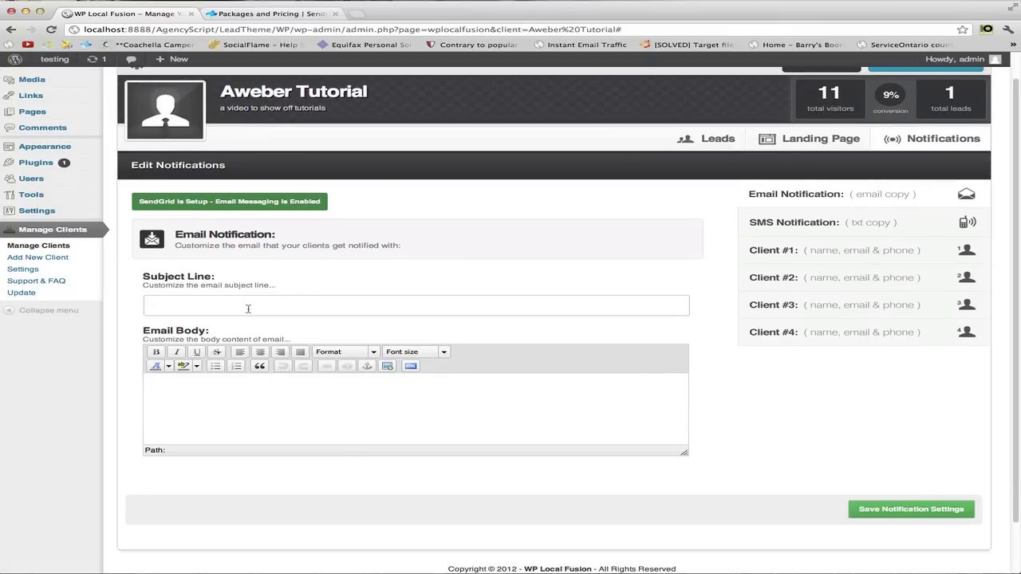
{"action": "type", "text": "You"}
{"action": "key", "text": "Down"}
{"action": "key", "text": "Return"}
Write sample body text 'this can be anything!' and make it bold.
{"action": "left_click", "coordinate": [247, 386]}
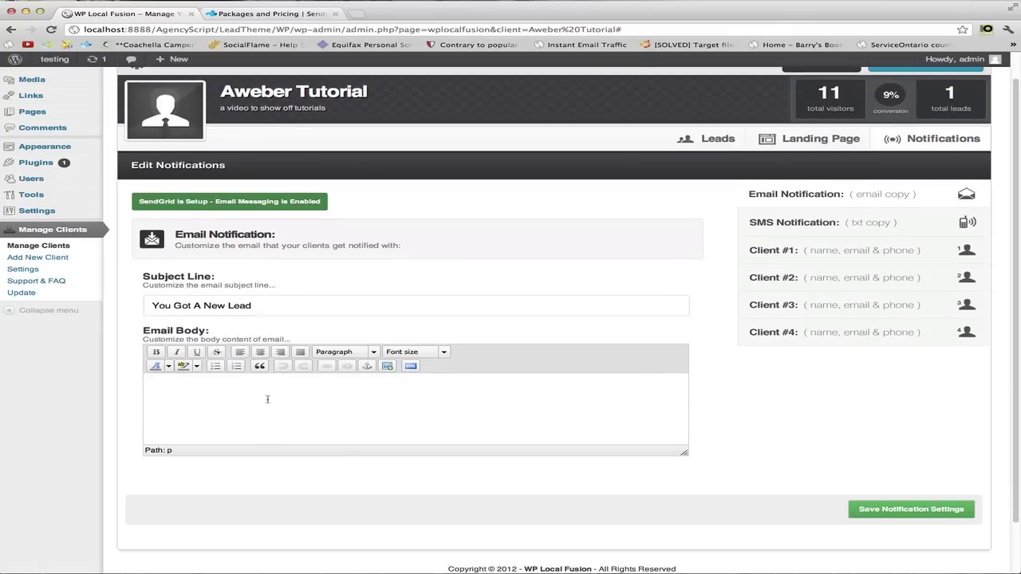
{"action": "type", "text": "this can be anything!"}
{"action": "left_click_drag", "start_coordinate": [260, 386], "coordinate": [131, 372]}
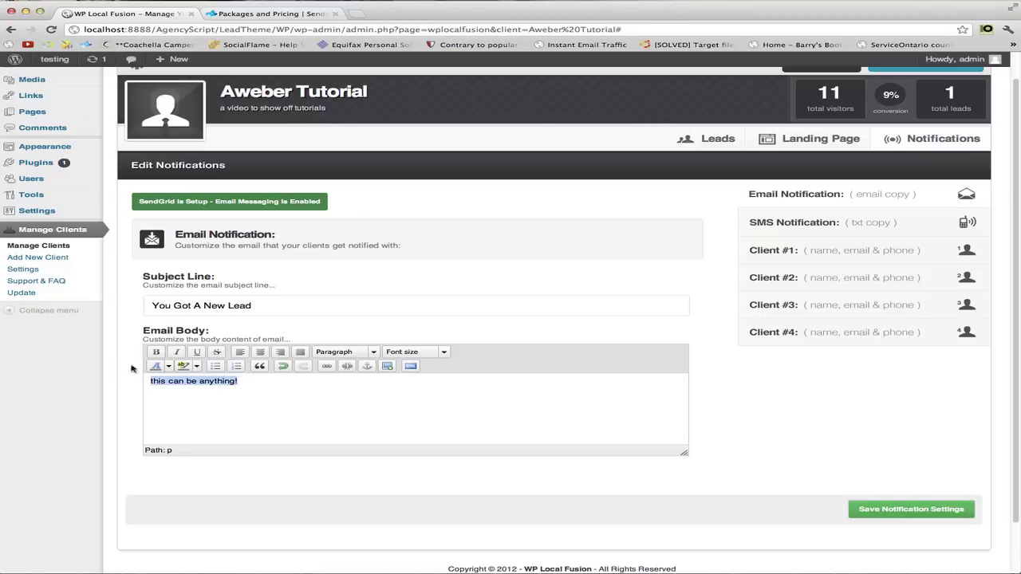
{"action": "left_click", "coordinate": [156, 352]}
{"action": "left_click", "coordinate": [264, 383]}
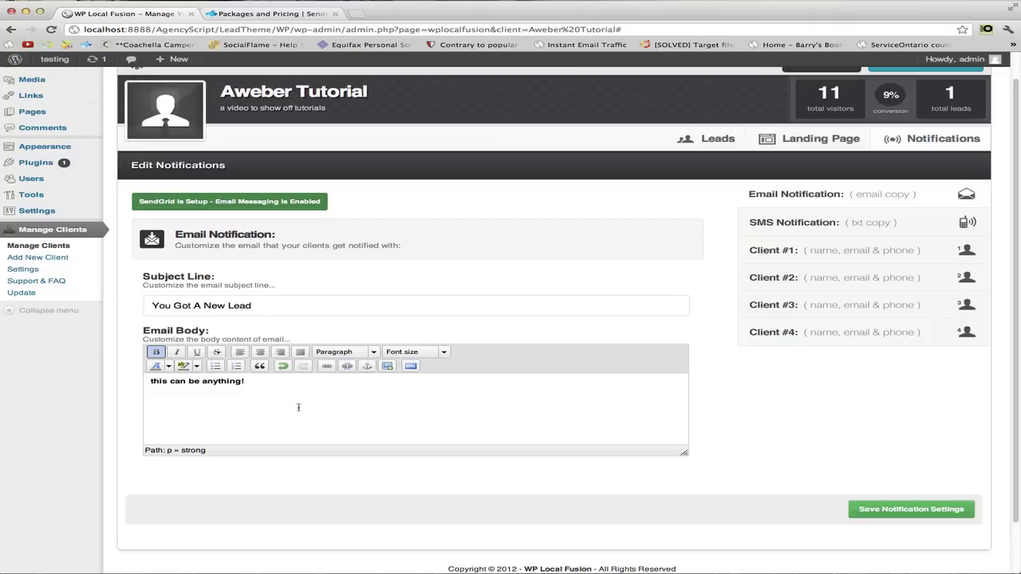
Replace the body with 'Hey, we got you a lead, you owe us $10.', save, and open Client #1.
{"action": "left_click_drag", "start_coordinate": [295, 388], "coordinate": [144, 383]}
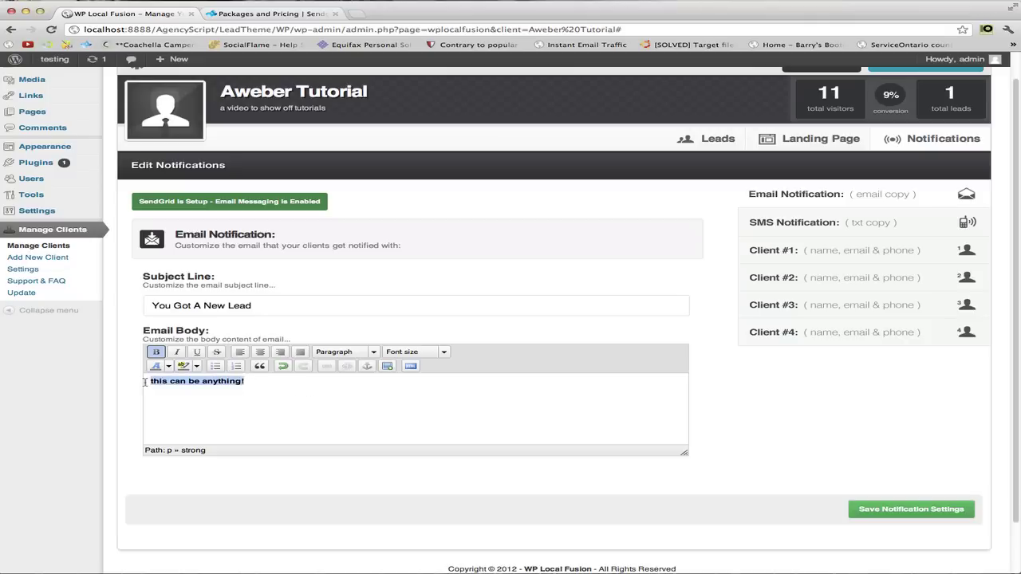
{"action": "key", "text": "BackSpace"}
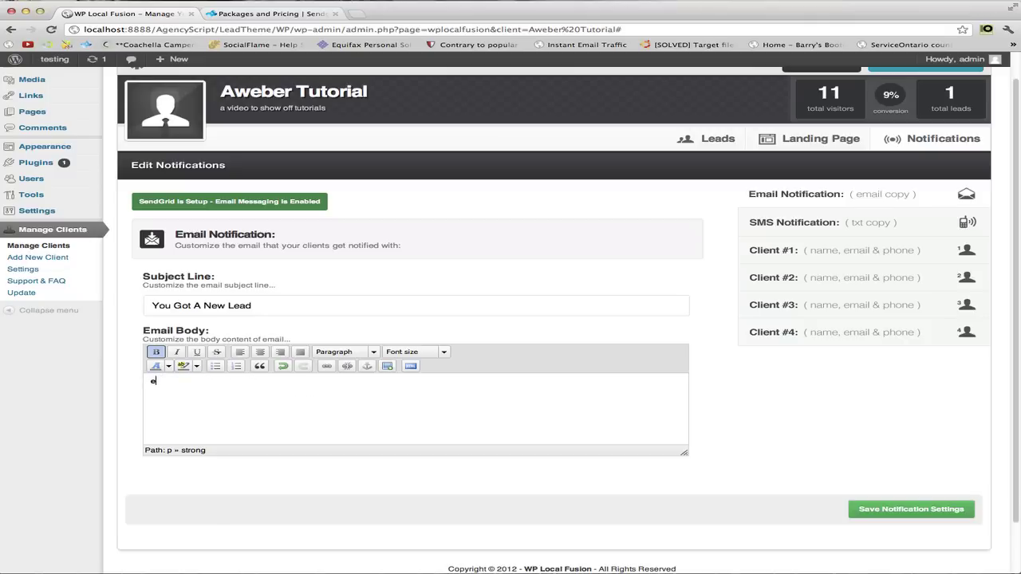
{"action": "type", "text": "Hey "}
{"action": "type", "text": "w"}
{"action": "key", "text": "BackSpace"}
{"action": "key", "text": "BackSpace"}
{"action": "type", "text": ","}
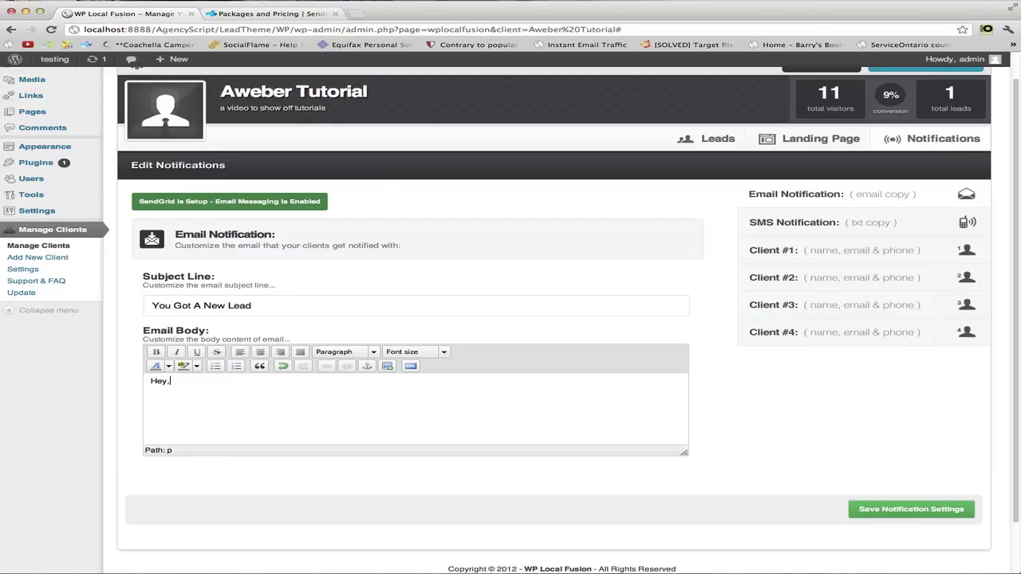
{"action": "type", "text": " we got you a lead, you owe us $10"}
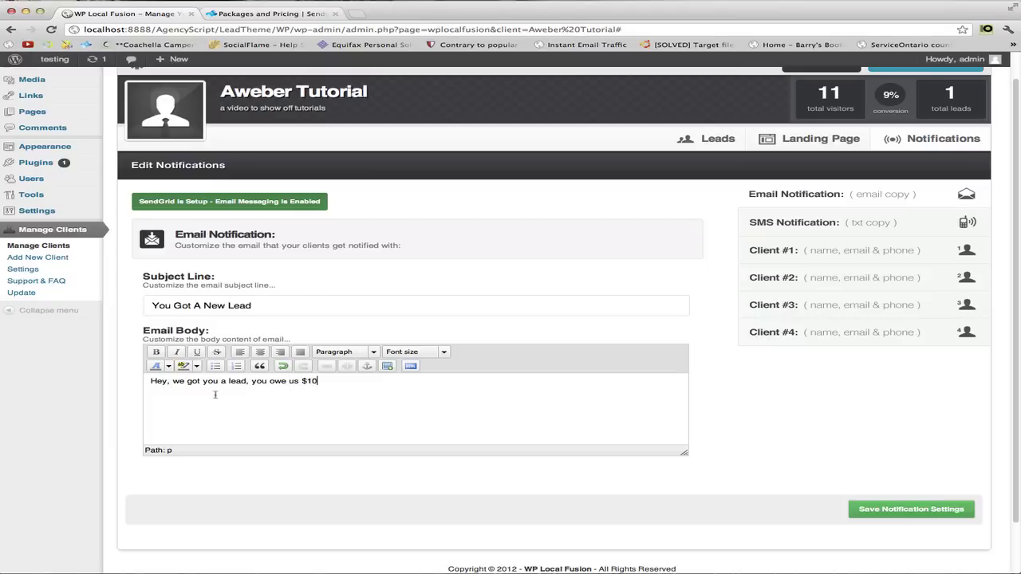
{"action": "type", "text": "..."}
{"action": "left_click", "coordinate": [908, 519]}
{"action": "left_click", "coordinate": [950, 170]}
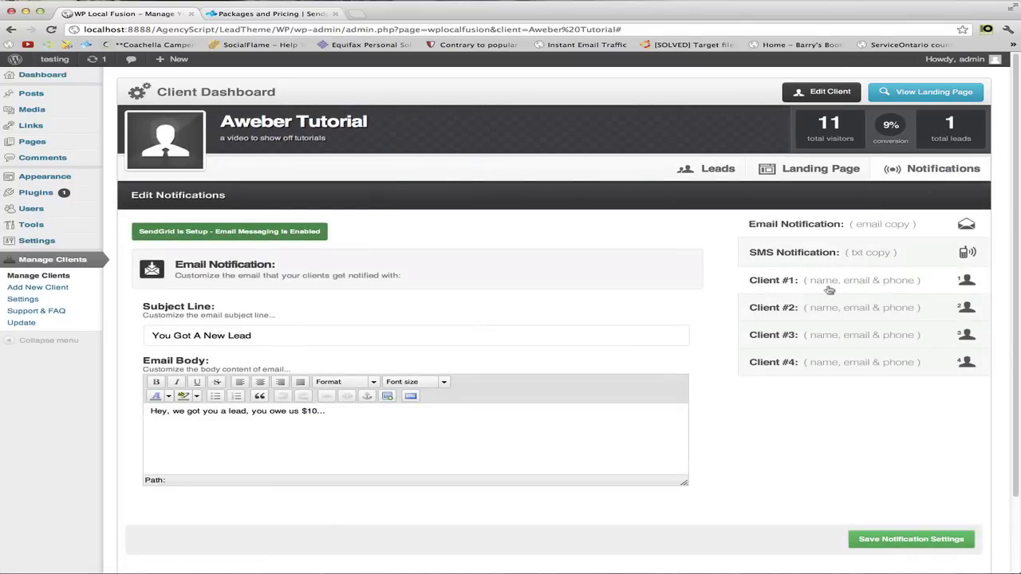
{"action": "left_click", "coordinate": [829, 287]}
Enter Client #1's first name and e-mail address and save the notification settings.
{"action": "left_click", "coordinate": [328, 310]}
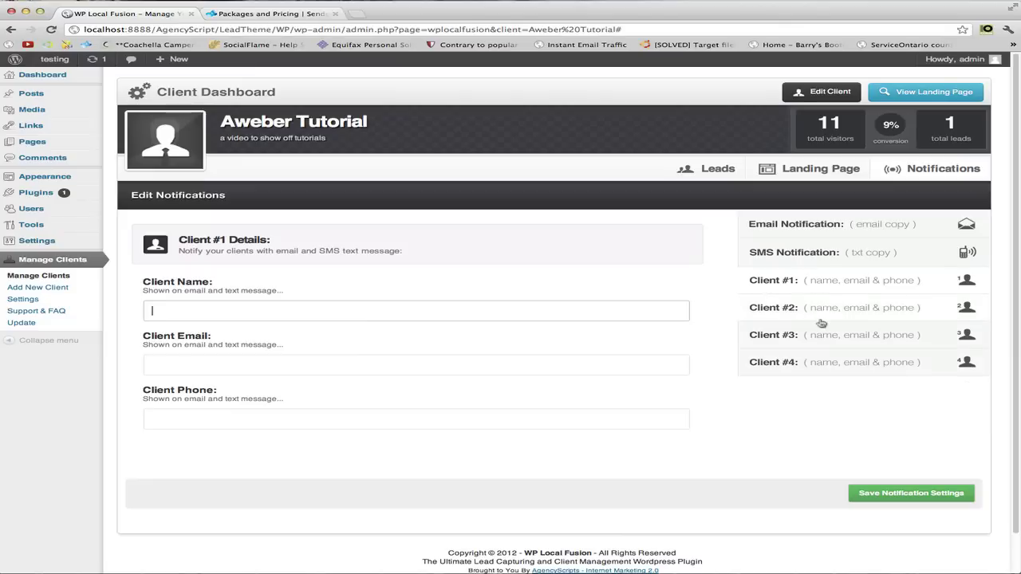
{"action": "left_click", "coordinate": [379, 311]}
{"action": "left_click", "coordinate": [349, 283]}
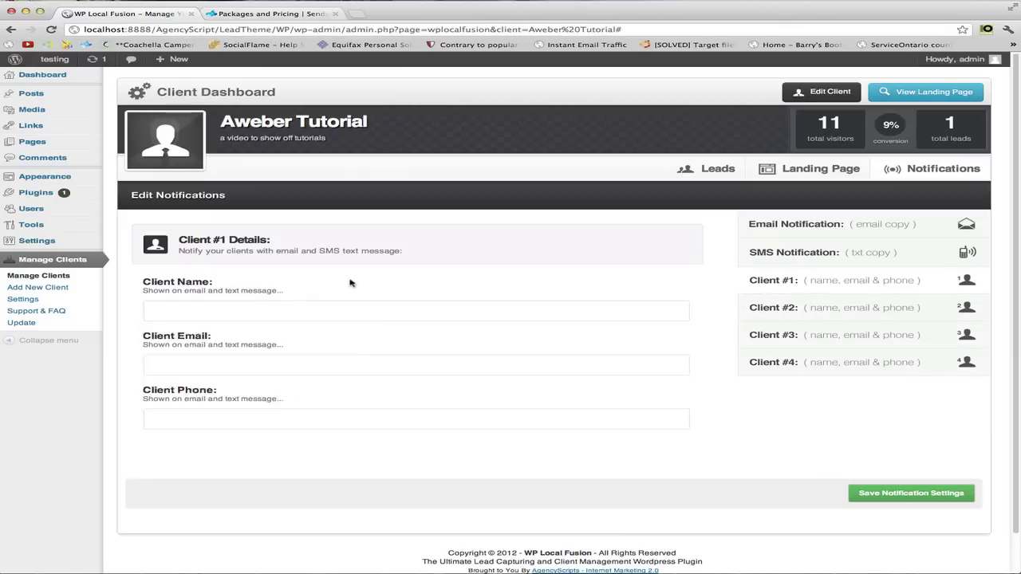
{"action": "left_click", "coordinate": [323, 312]}
{"action": "type", "text": "James"}
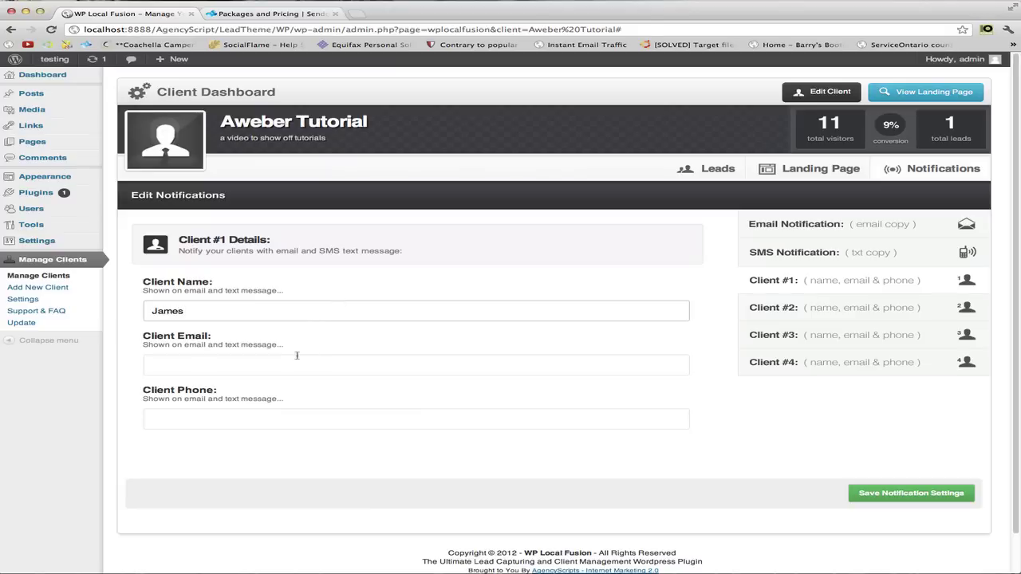
{"action": "left_click", "coordinate": [297, 357]}
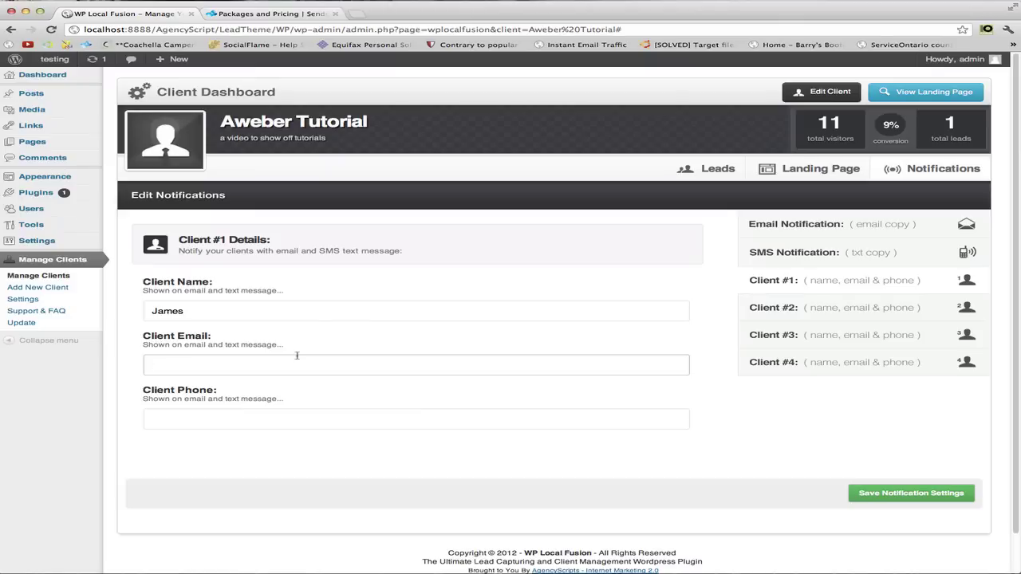
{"action": "key", "text": "BackSpace"}
{"action": "key", "text": "BackSpace"}
{"action": "key", "text": "BackSpace"}
{"action": "key", "text": "BackSpace"}
{"action": "left_click", "coordinate": [900, 494]}
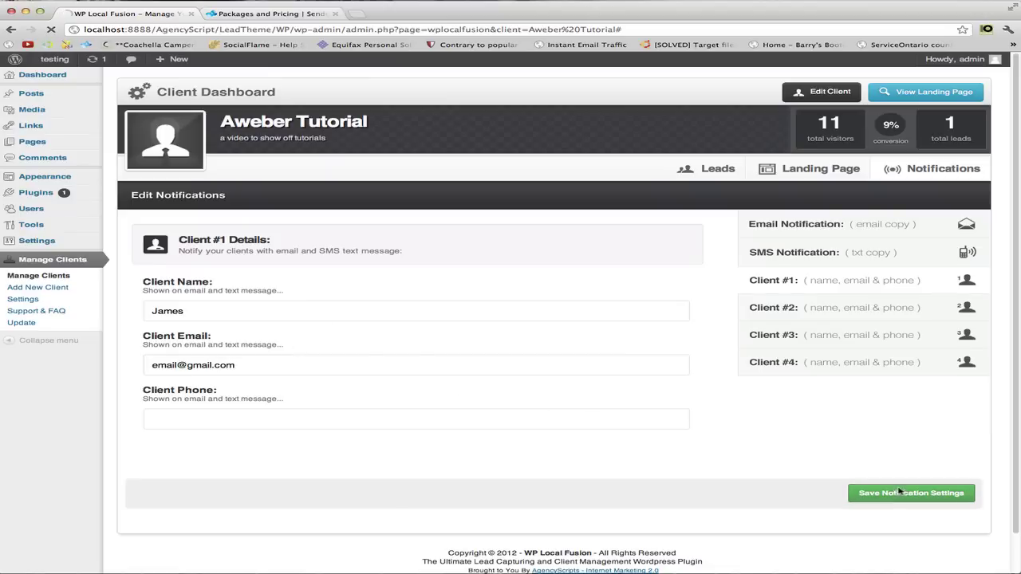
Preview the client's landing page, close the not-found tab, and return to notifications.
{"action": "left_click", "coordinate": [937, 92]}
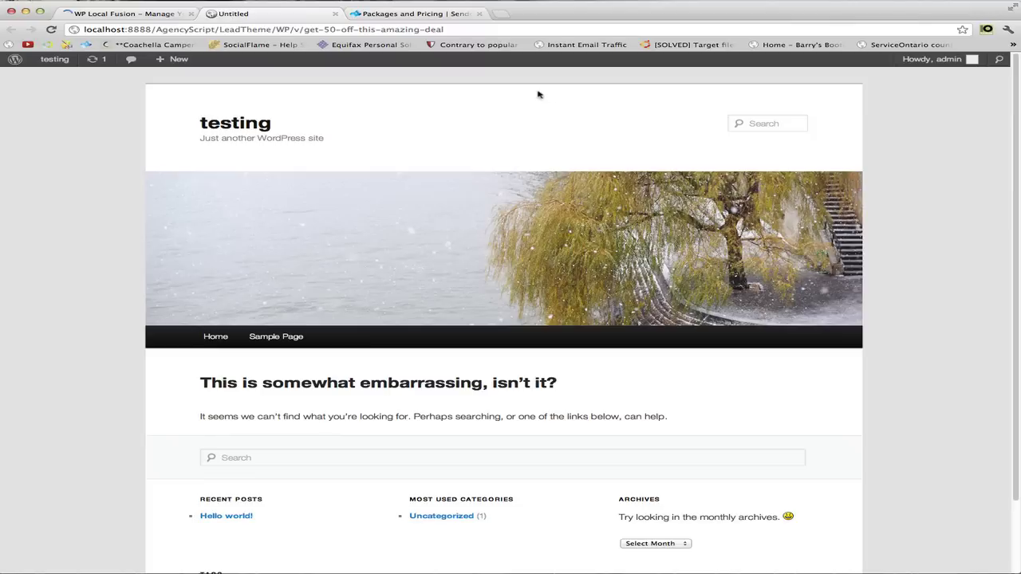
{"action": "left_click", "coordinate": [336, 14]}
{"action": "left_click", "coordinate": [812, 180]}
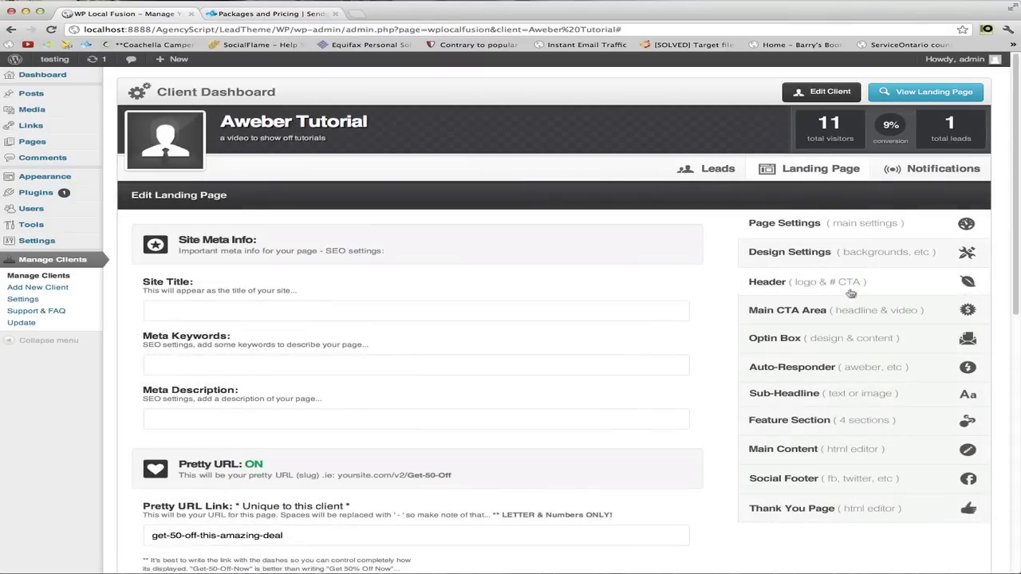
{"action": "left_click", "coordinate": [918, 172]}
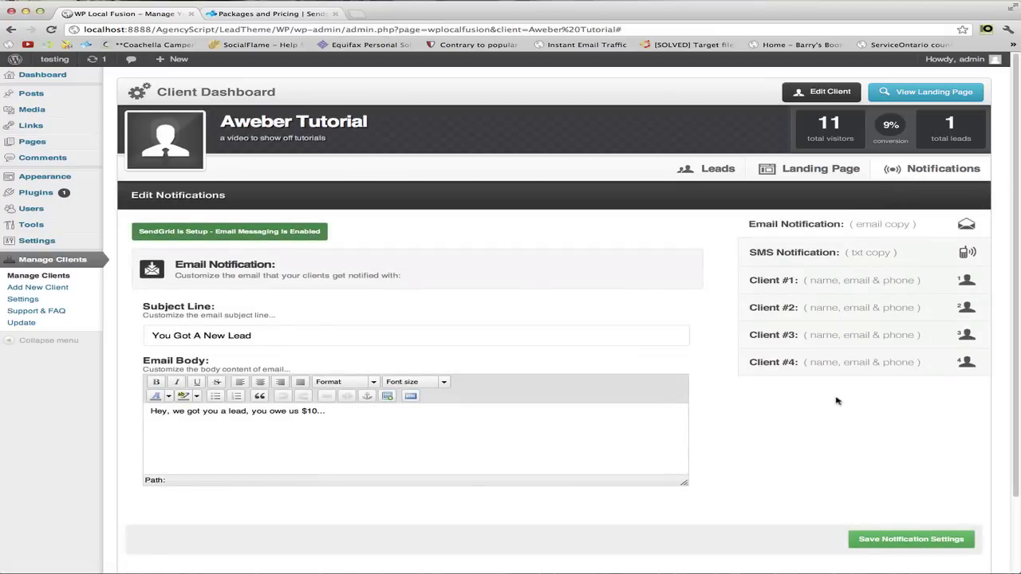
Inspect Client #1's saved e-mail and the email notification's saved subject and body.
{"action": "left_click", "coordinate": [840, 289]}
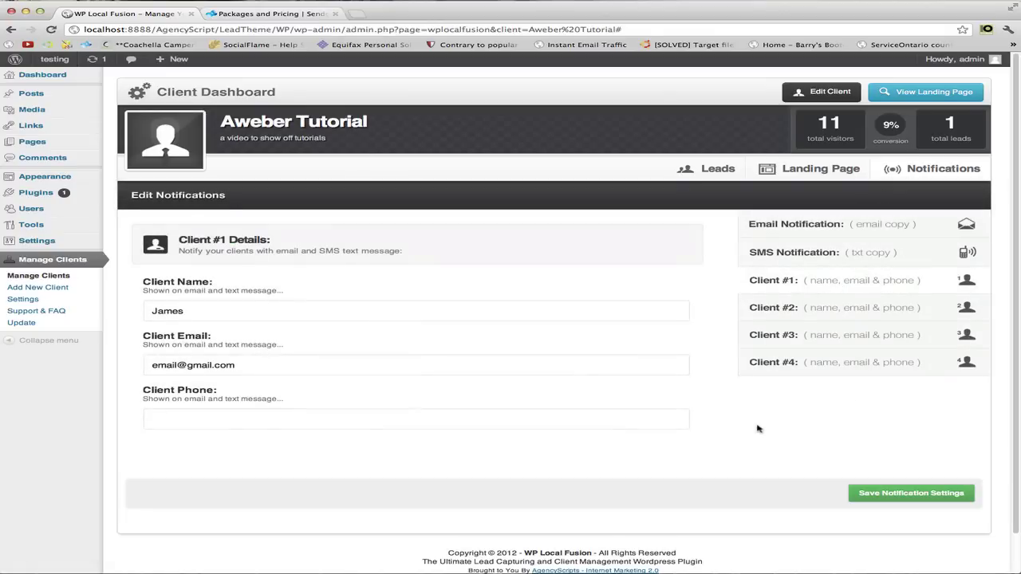
{"action": "left_click", "coordinate": [286, 363]}
{"action": "left_click_drag", "start_coordinate": [286, 363], "coordinate": [150, 365]}
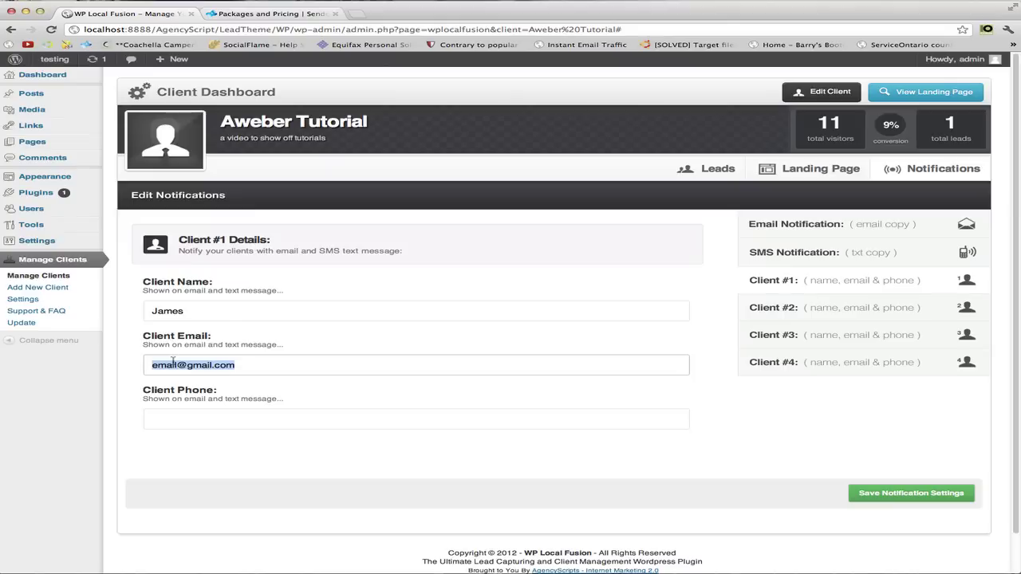
{"action": "left_click", "coordinate": [855, 224]}
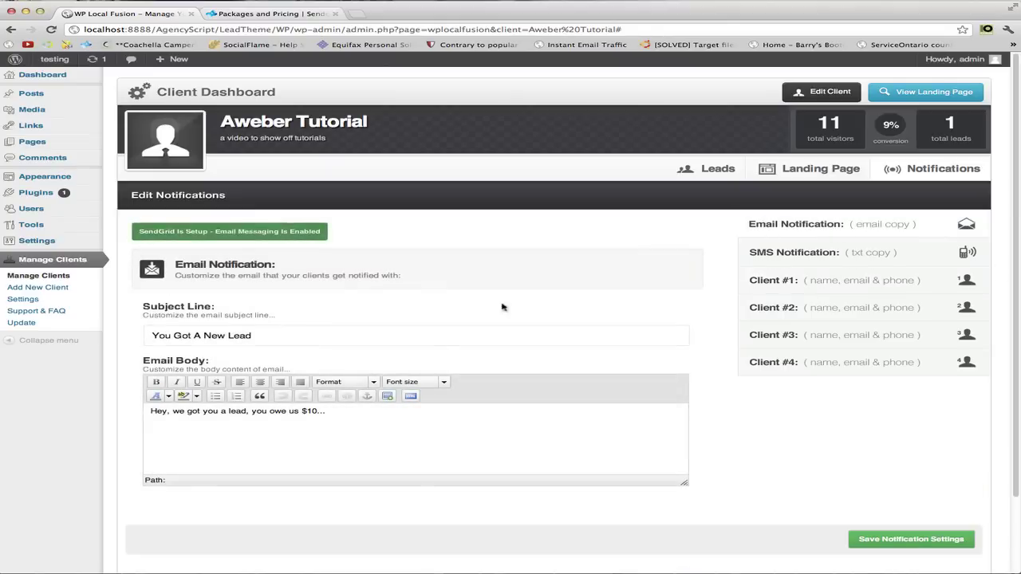
{"action": "left_click_drag", "start_coordinate": [395, 421], "coordinate": [150, 411]}
{"action": "left_click_drag", "start_coordinate": [268, 336], "coordinate": [152, 336]}
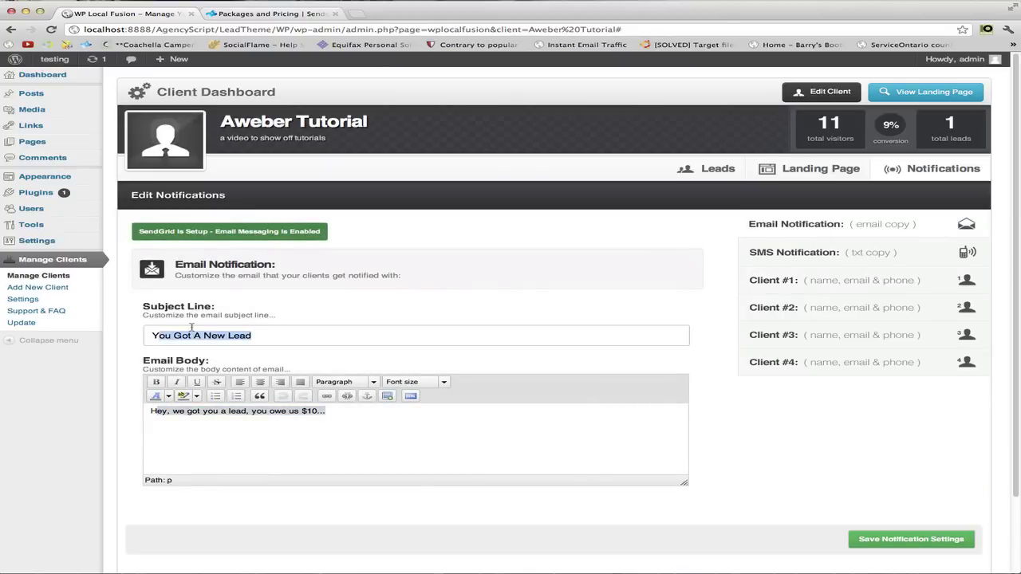
Return to Client #1 details and select the saved name and e-mail to confirm them.
{"action": "left_click", "coordinate": [834, 289]}
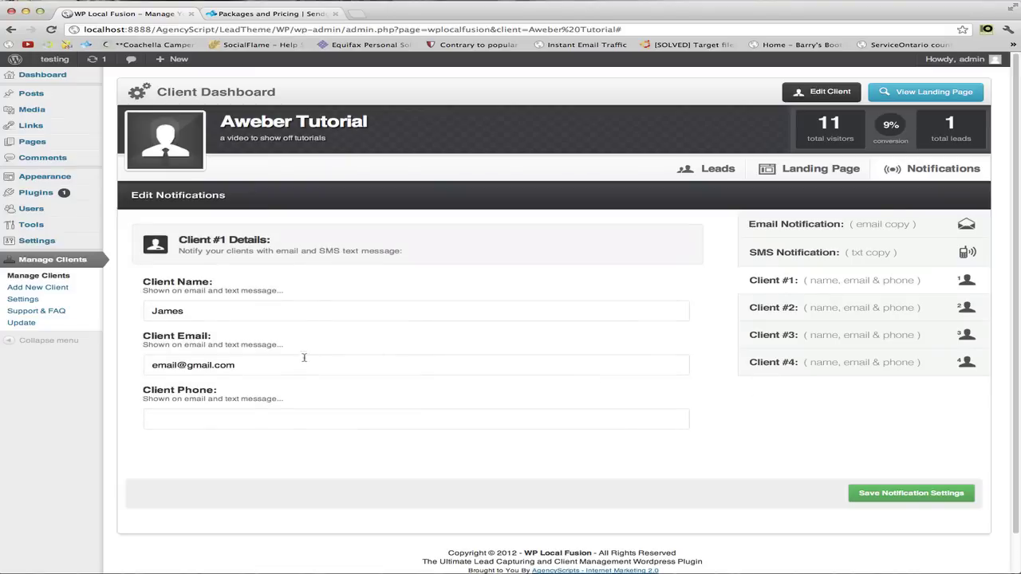
{"action": "left_click_drag", "start_coordinate": [268, 367], "coordinate": [126, 367]}
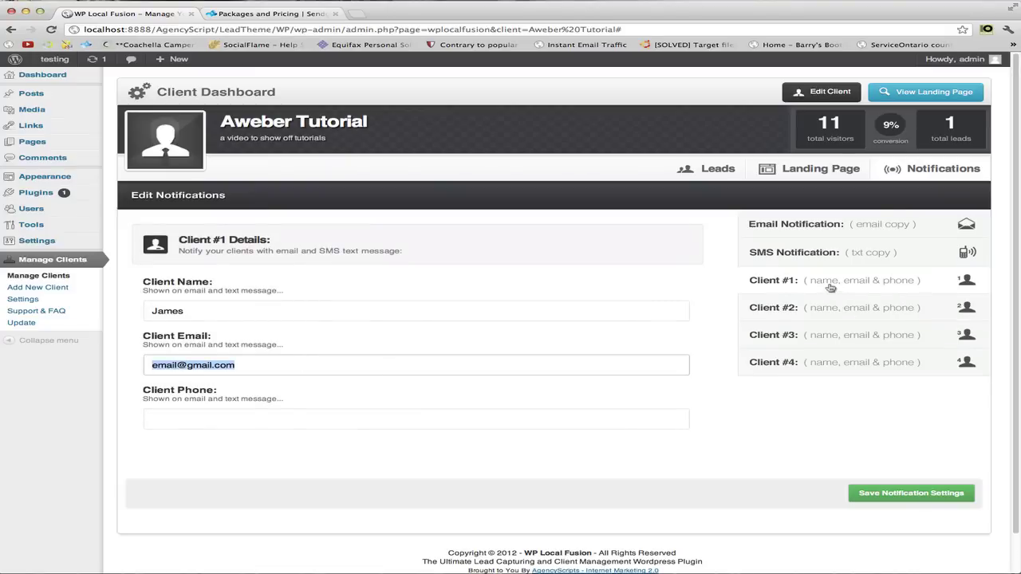
{"action": "double_click", "coordinate": [234, 306]}
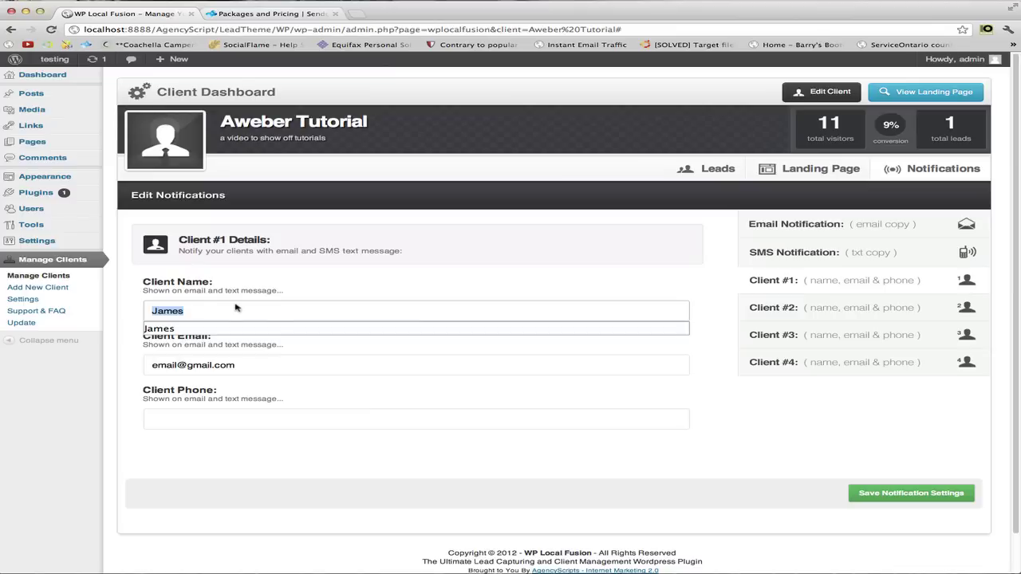
{"action": "double_click", "coordinate": [298, 375]}
{"action": "left_click", "coordinate": [298, 383]}
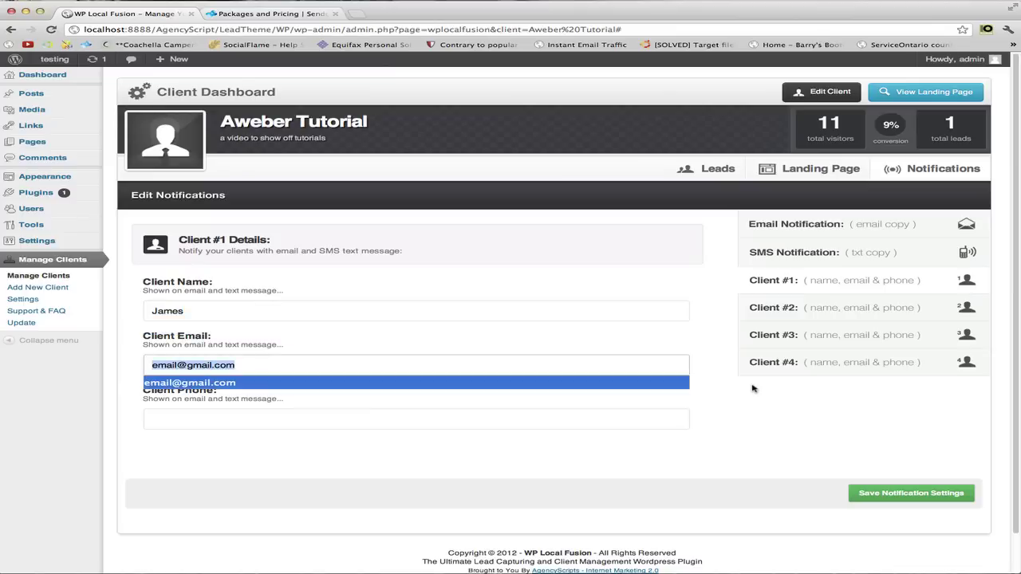